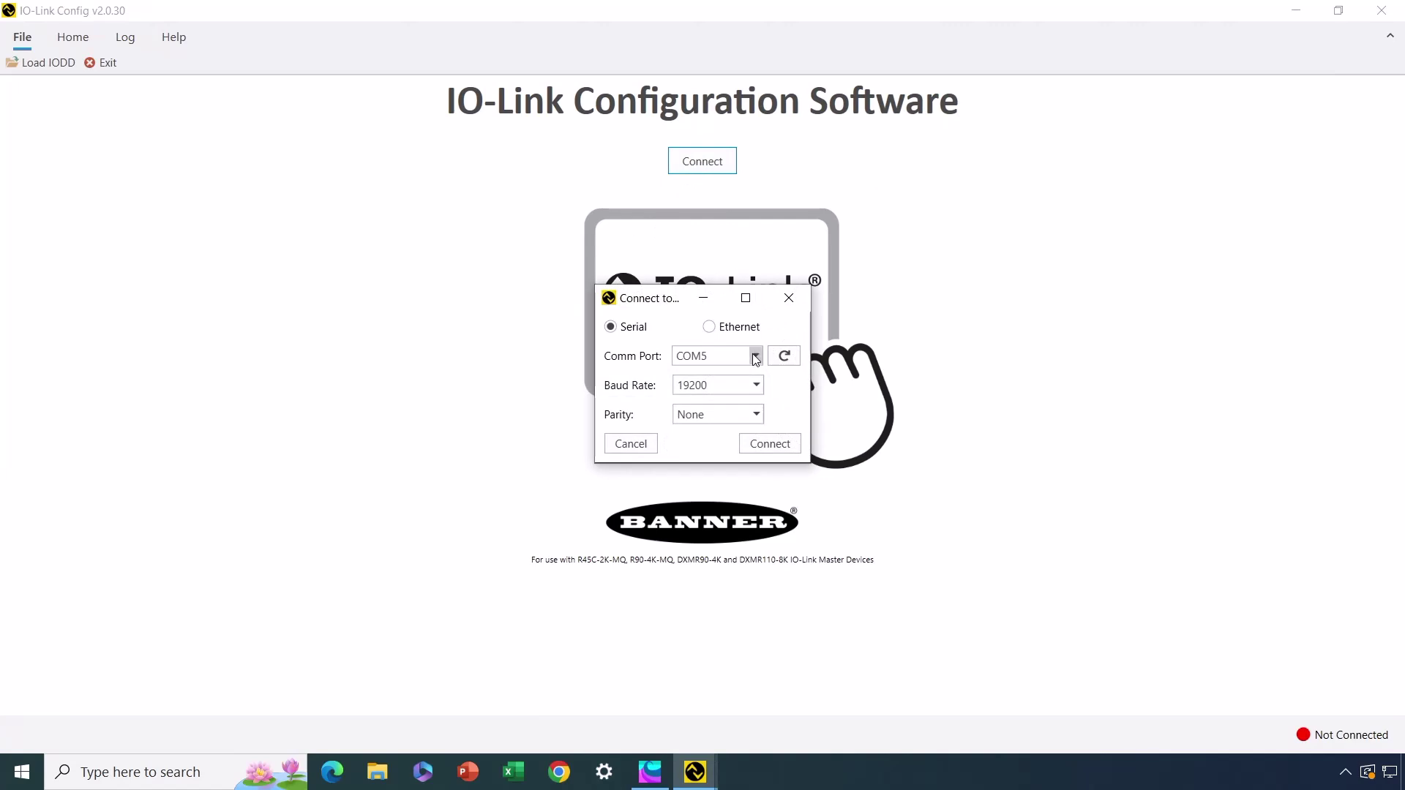
- Connect to the IO-Link master over serial on COM5 at 19200 baud with no parity, and dismiss the missing IODD notices
left_click(756, 357)
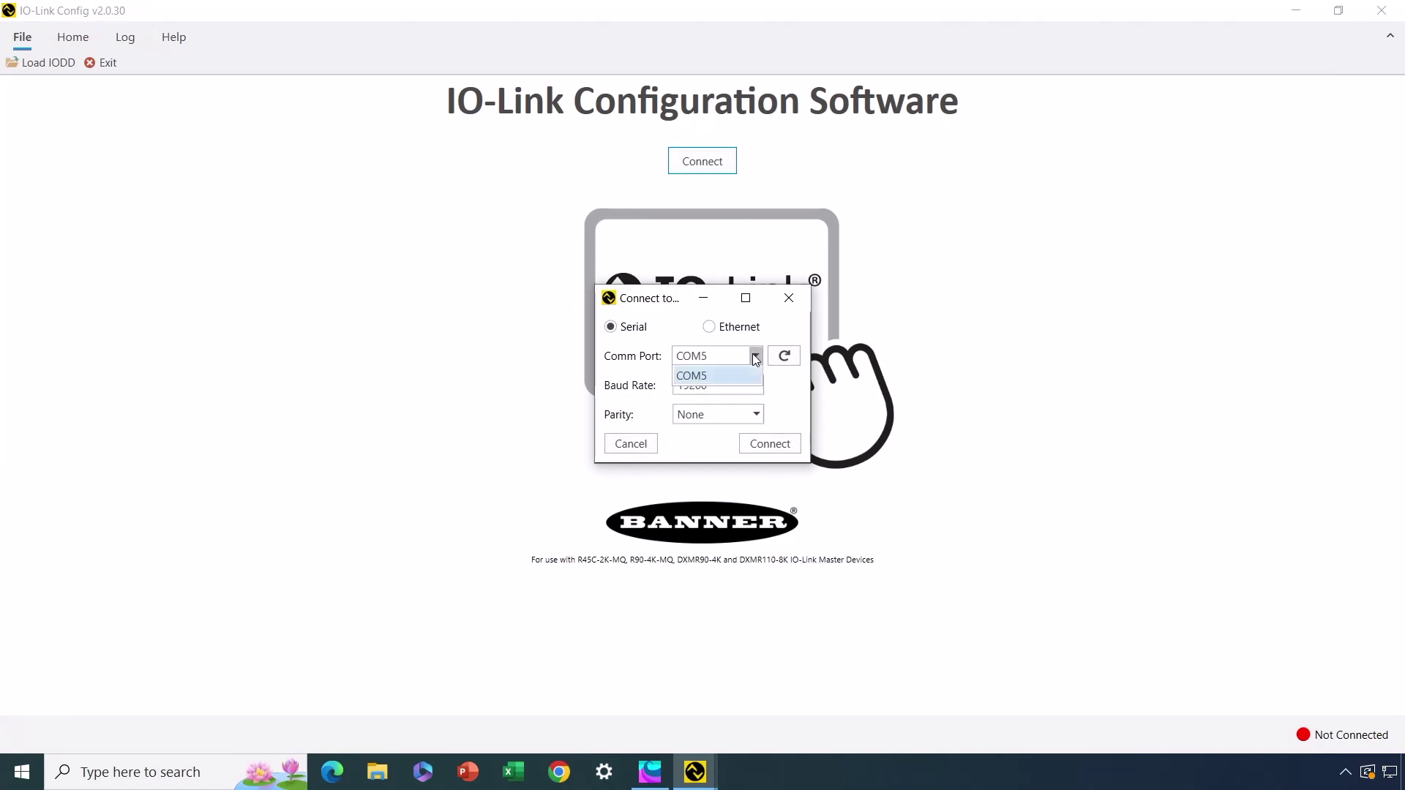
left_click(756, 357)
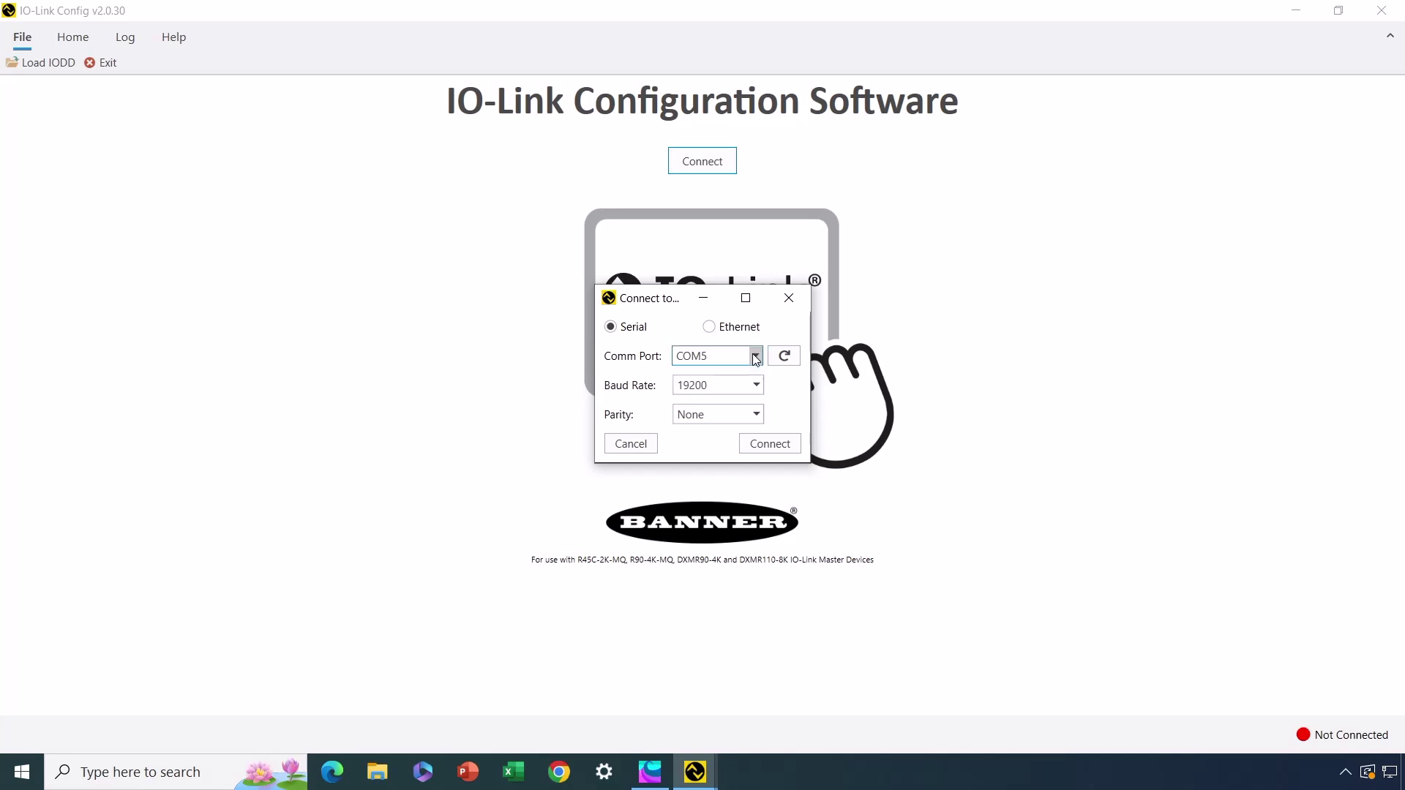
left_click(761, 443)
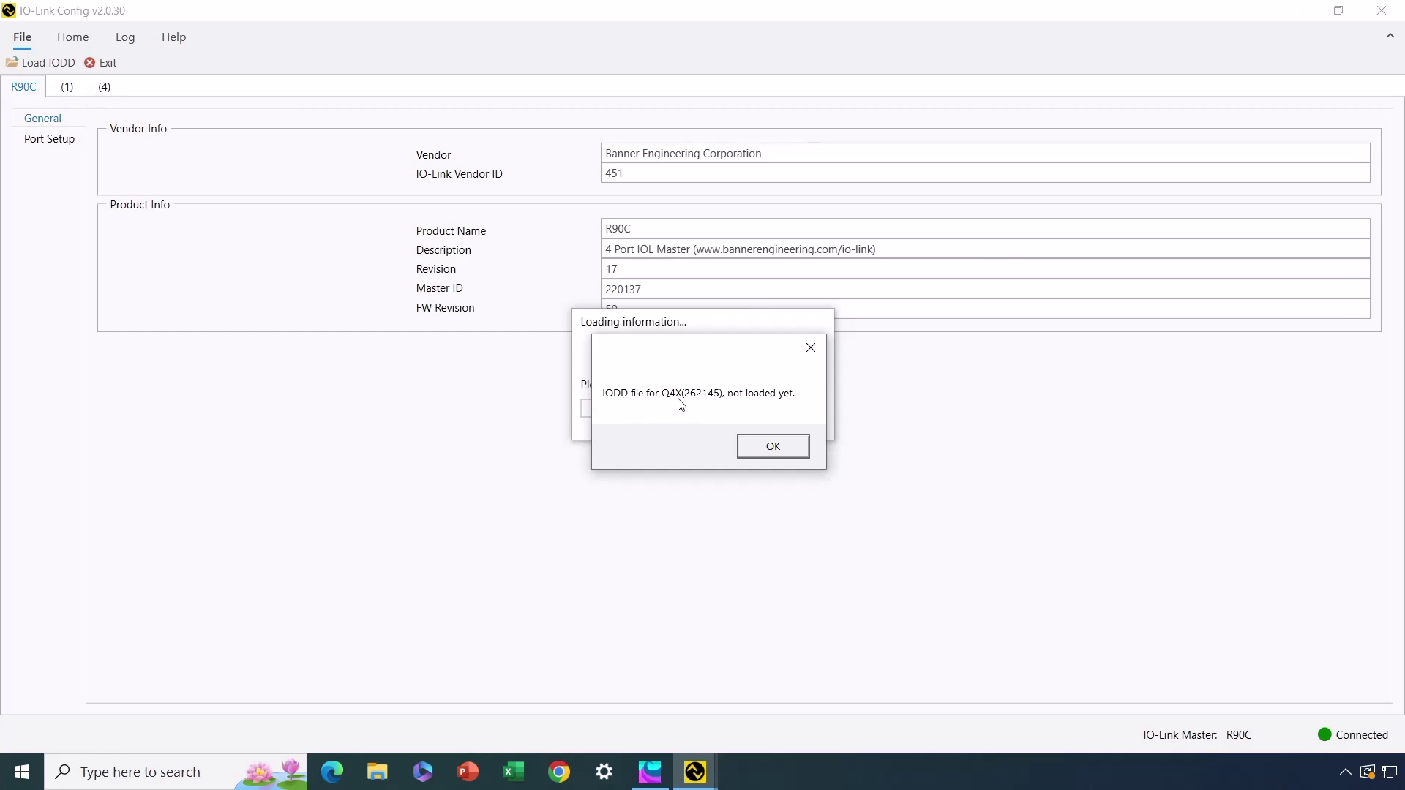
left_click(771, 447)
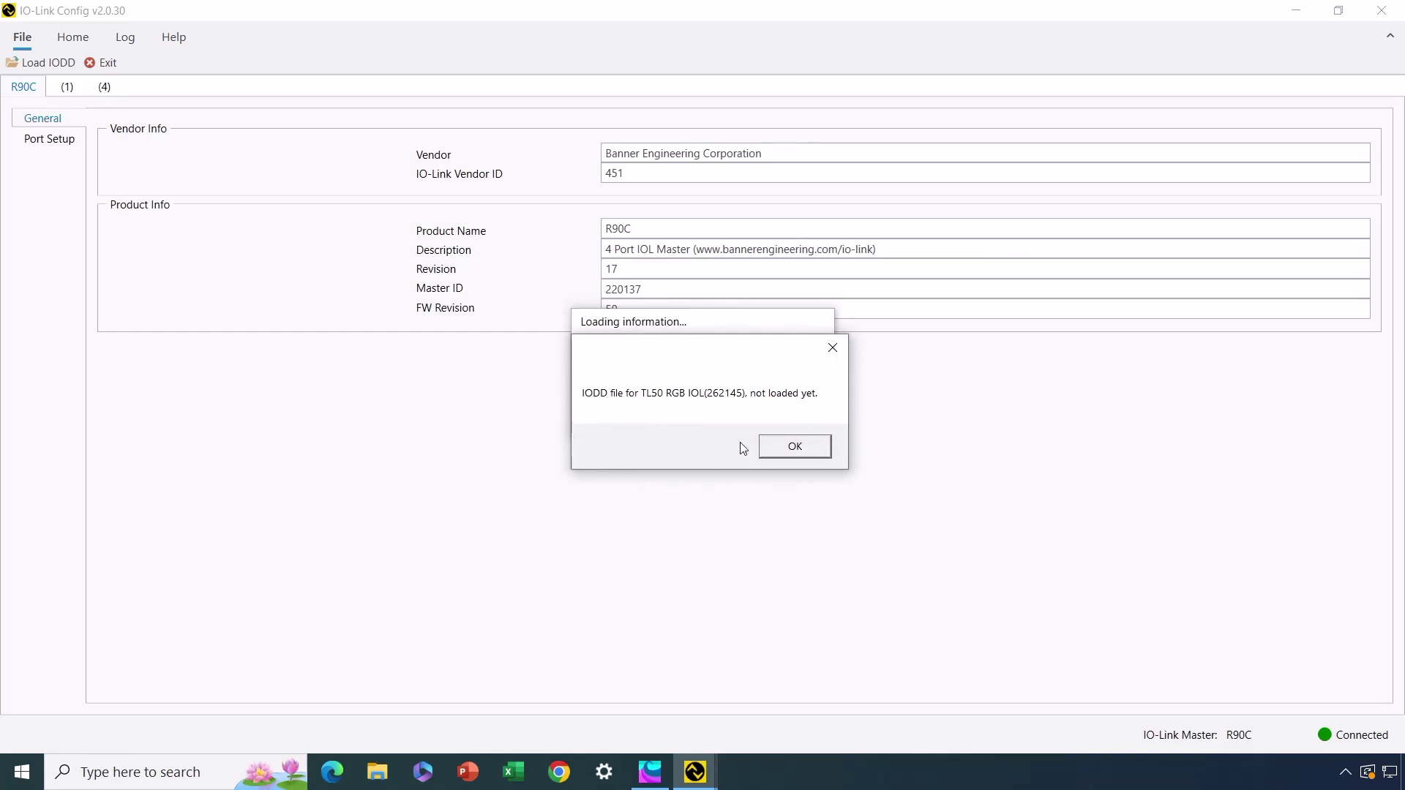
left_click(791, 448)
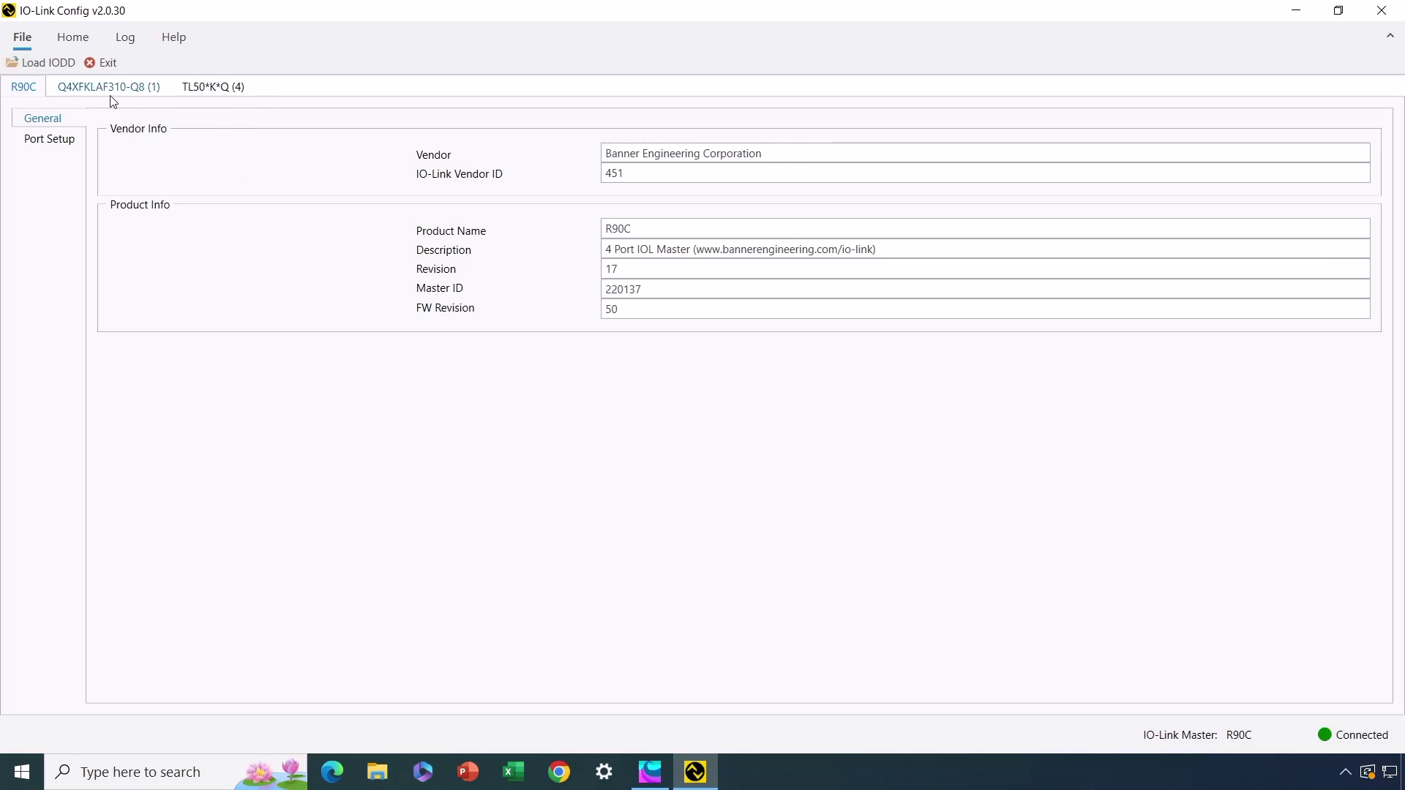
- Load the IODD file Banner_Engineering-Q4X-20170616-IODD1.1 from Program Files (x86)\IOLConfig\IODD\Q4X IODD file on drive C
left_click(55, 65)
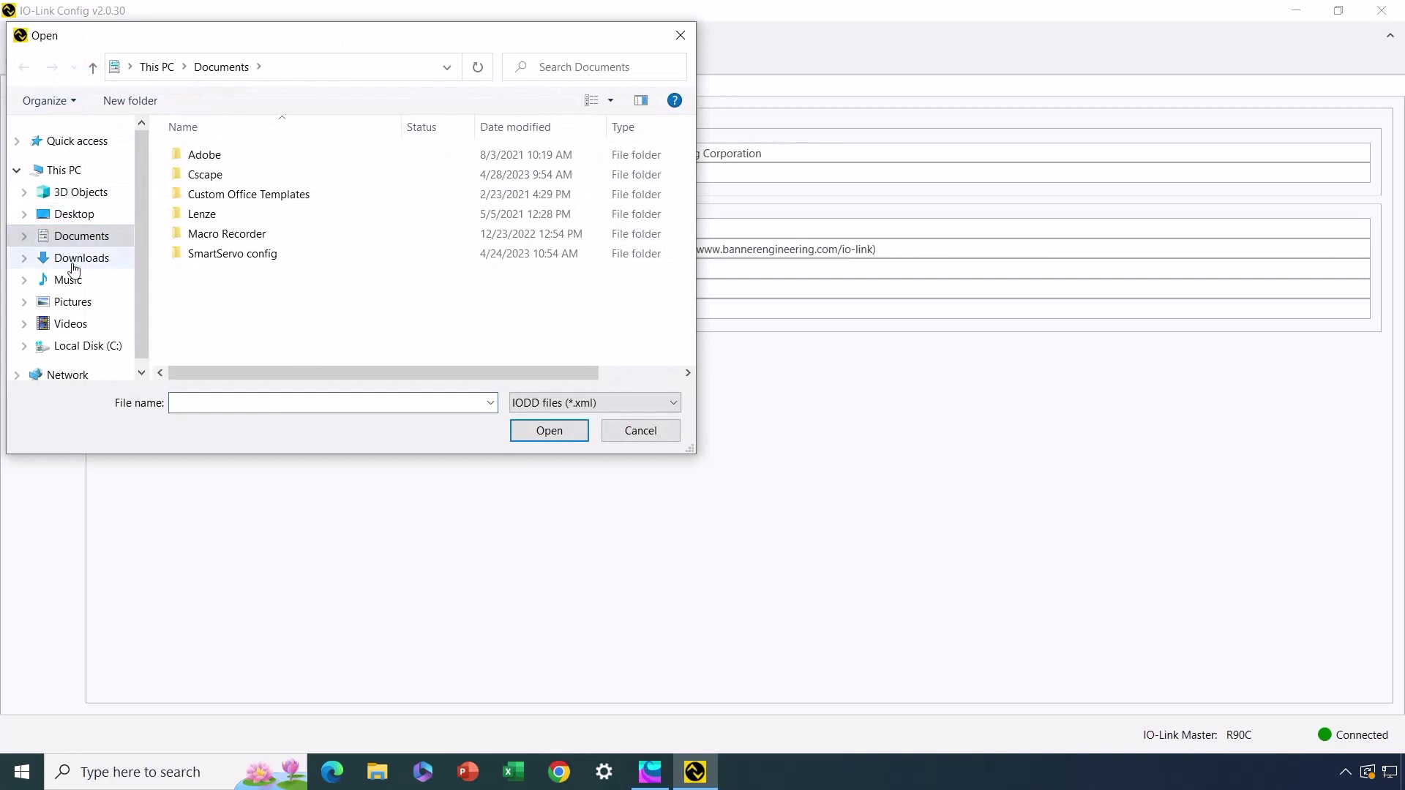
left_click(84, 347)
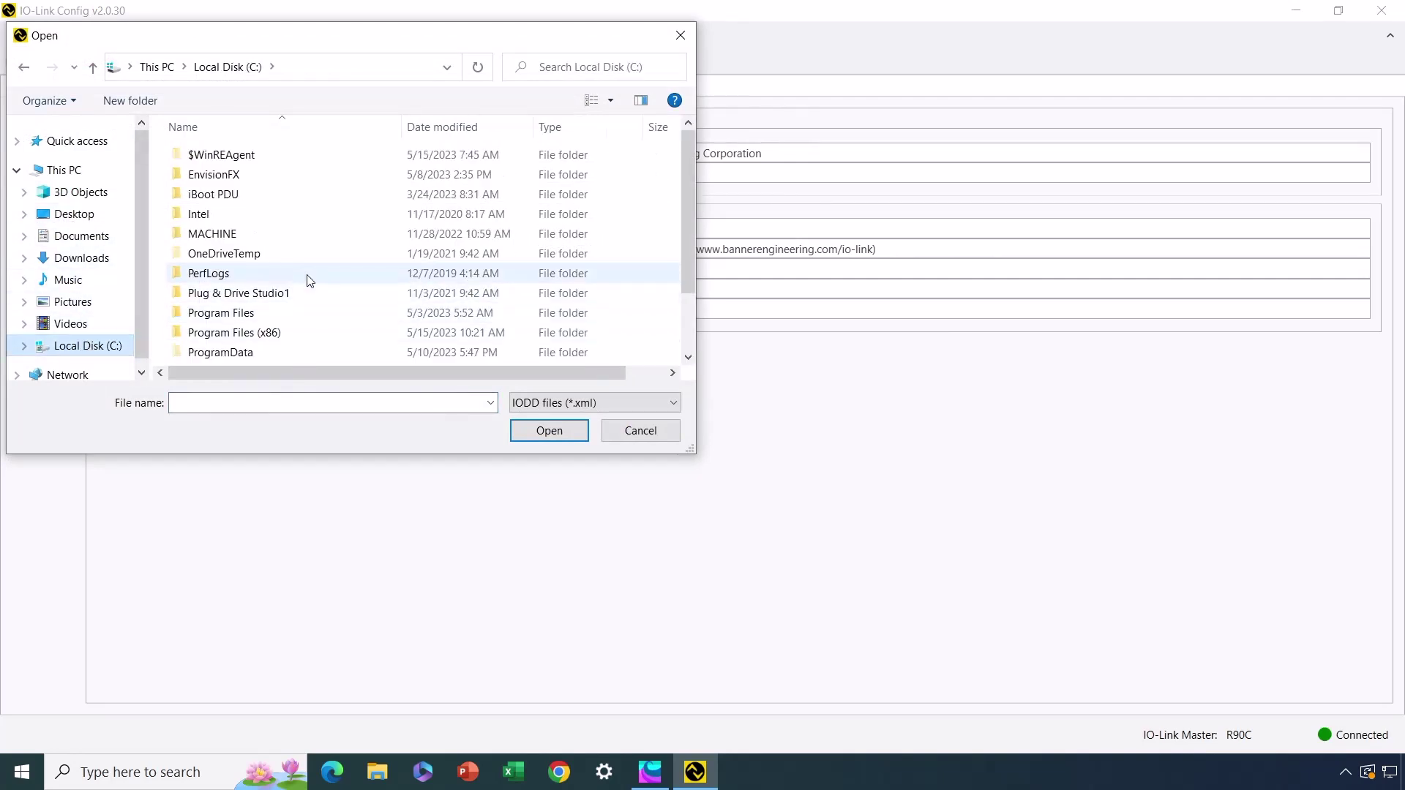
double_click(247, 338)
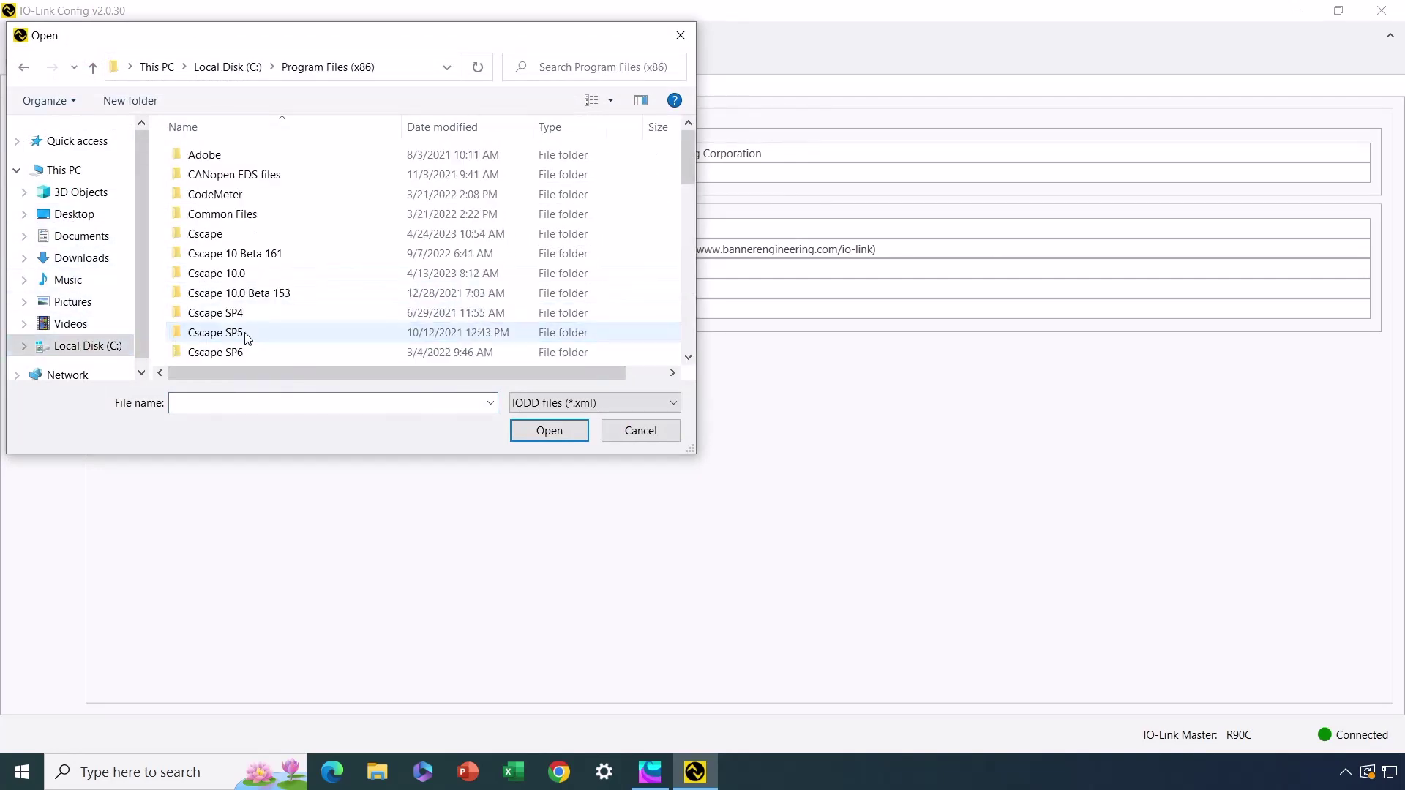
scroll(407, 243, "down", 2)
scroll(407, 242, "down", 3)
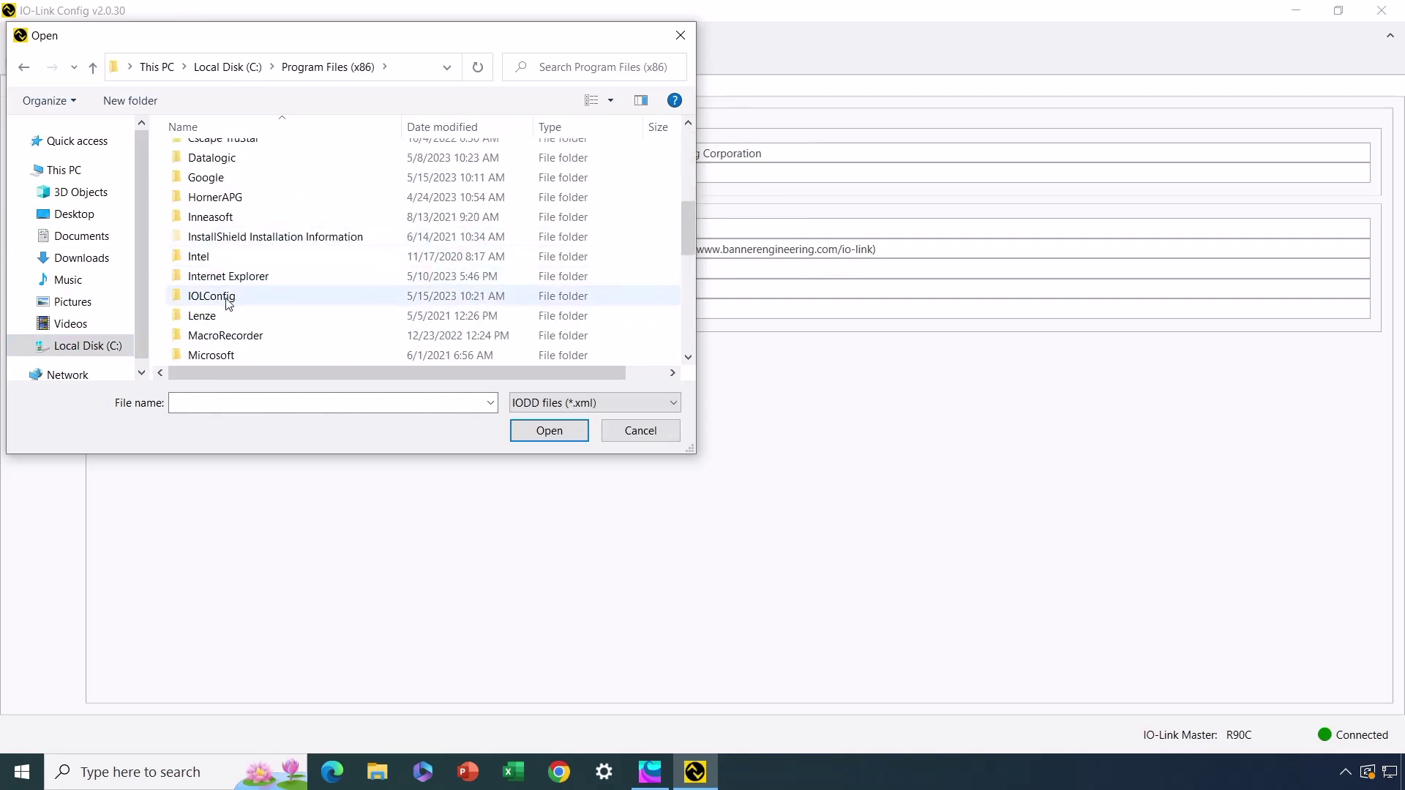
double_click(211, 297)
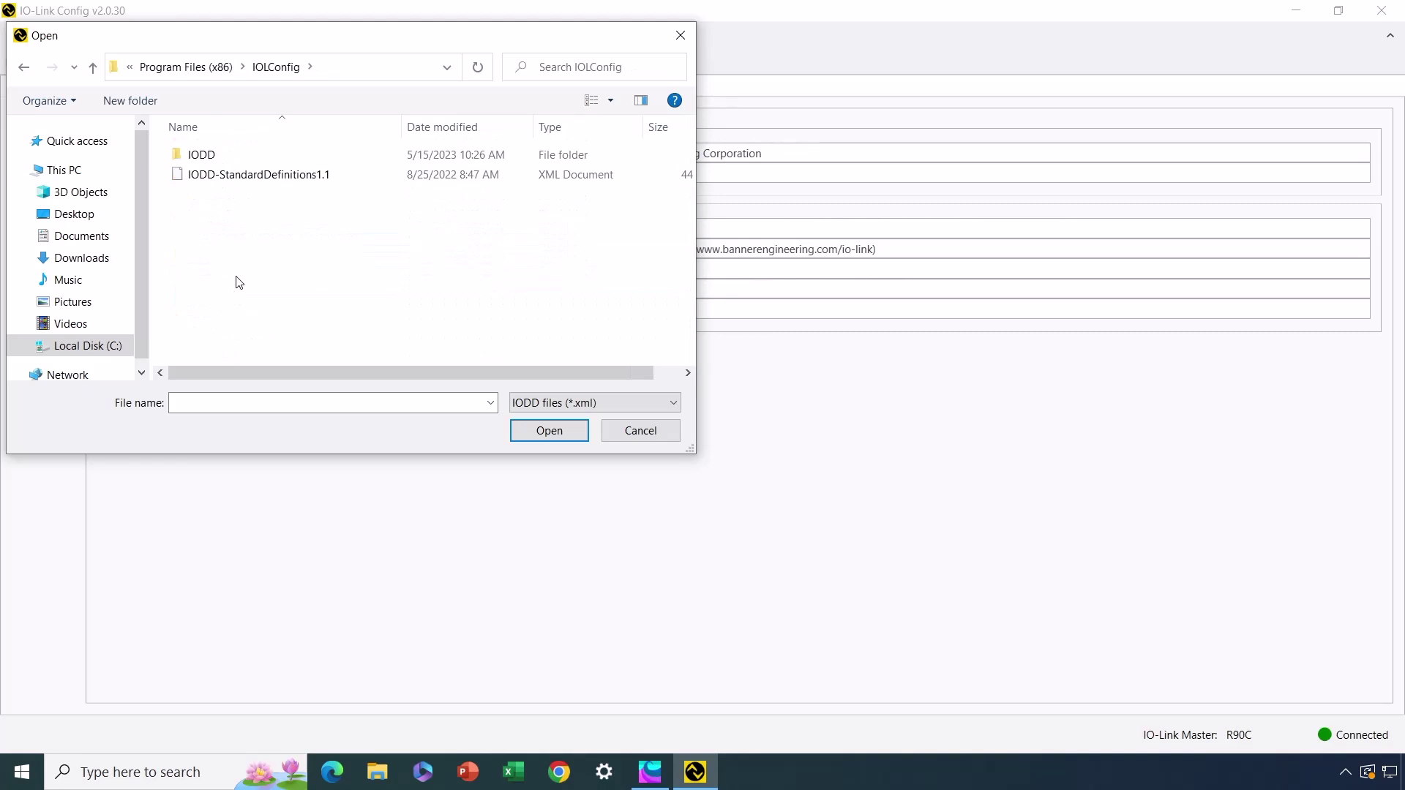
double_click(200, 156)
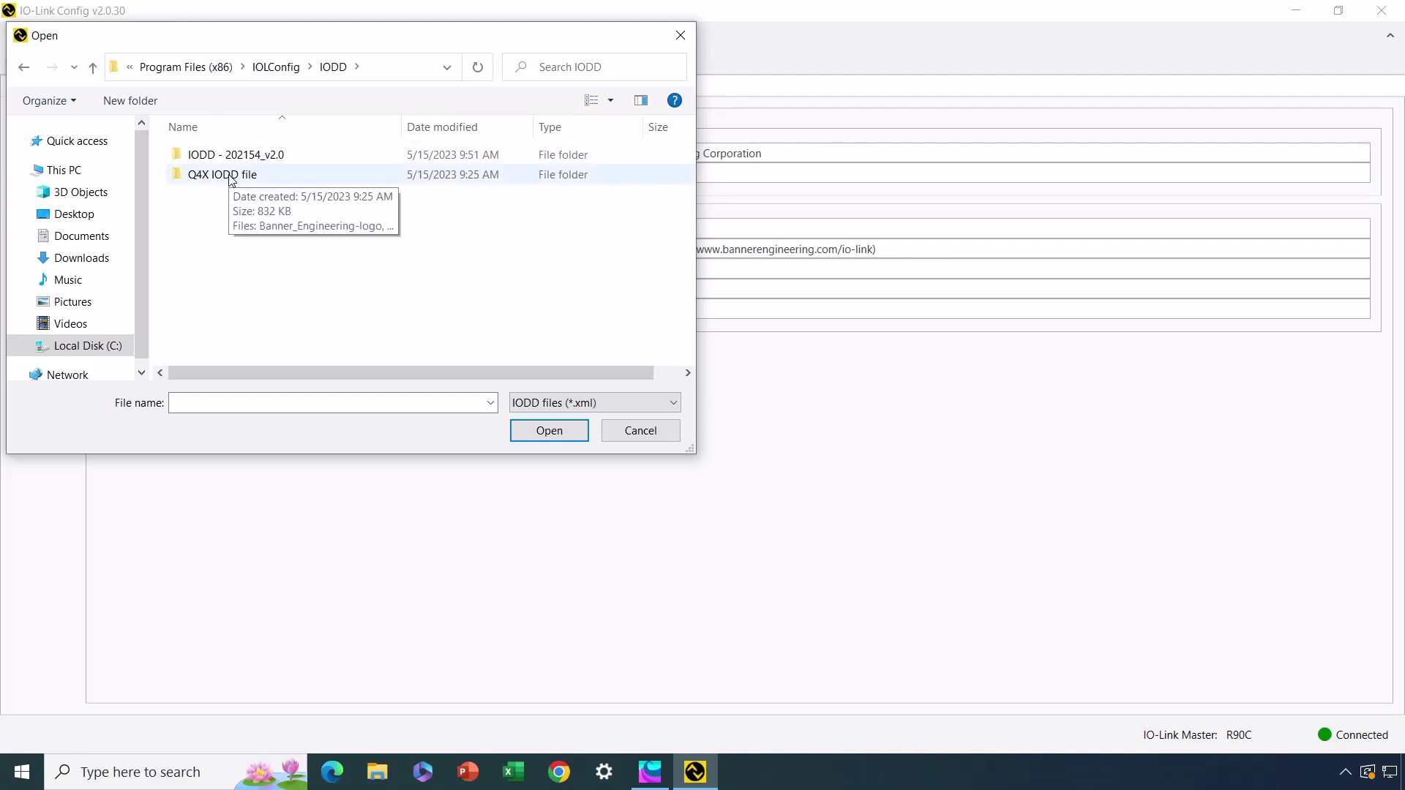
double_click(231, 178)
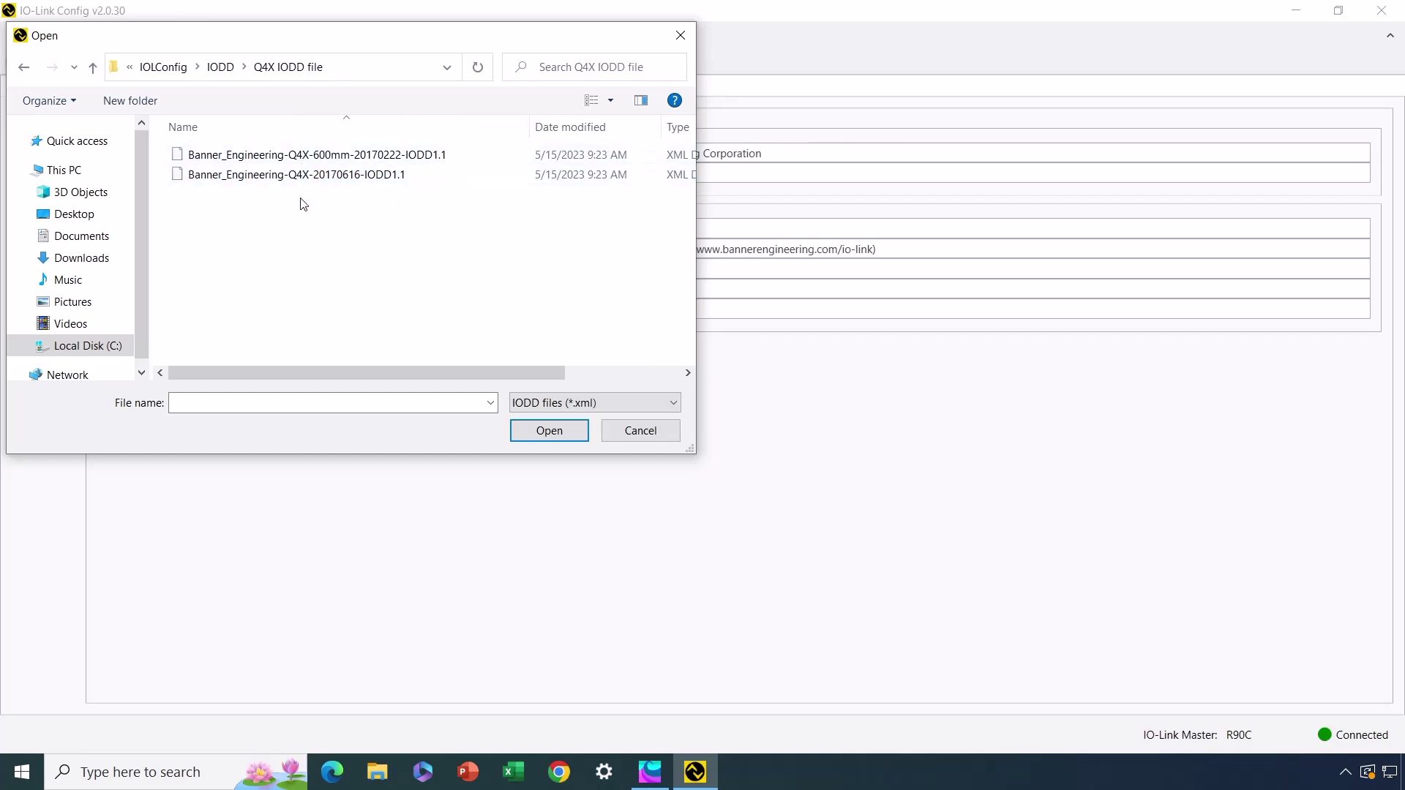
left_click(313, 182)
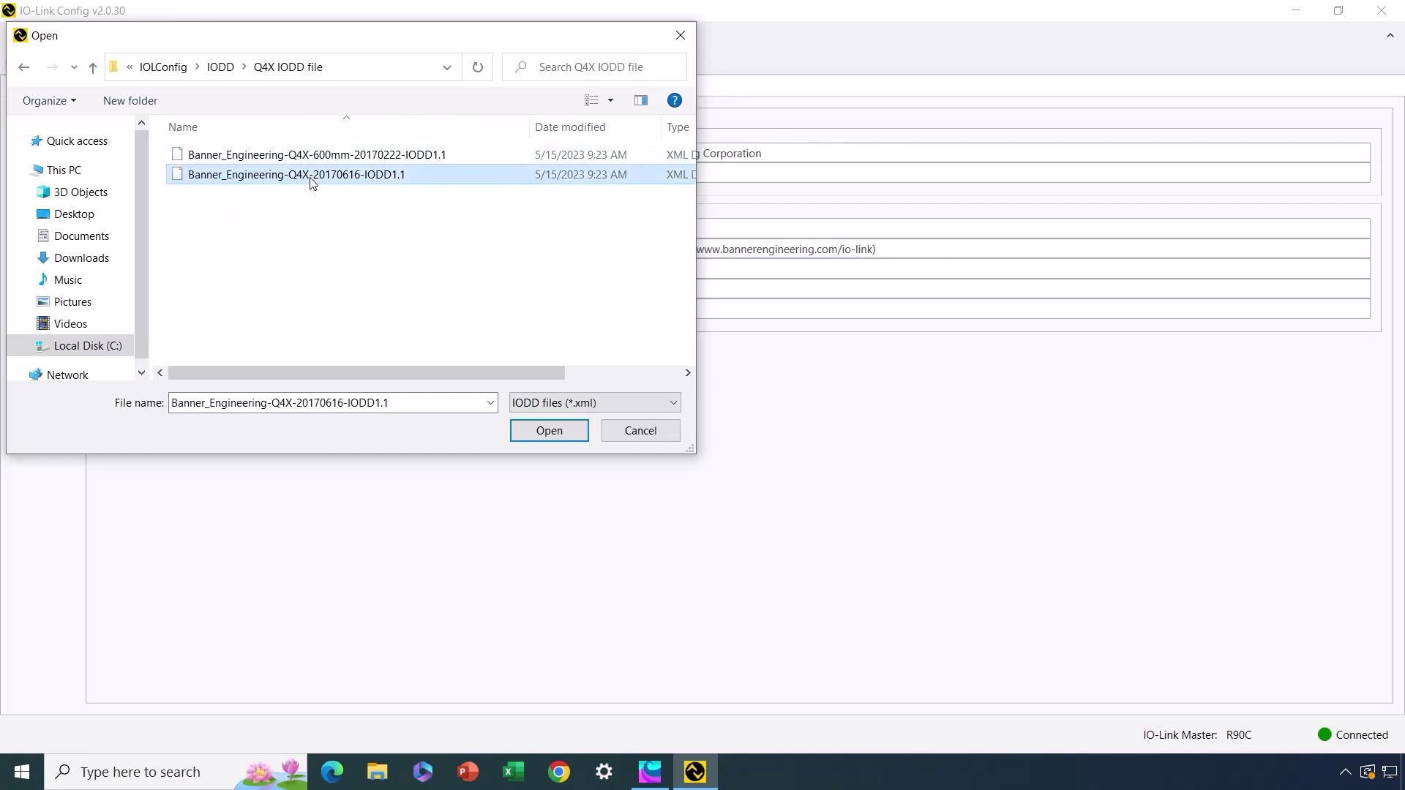
left_click(548, 431)
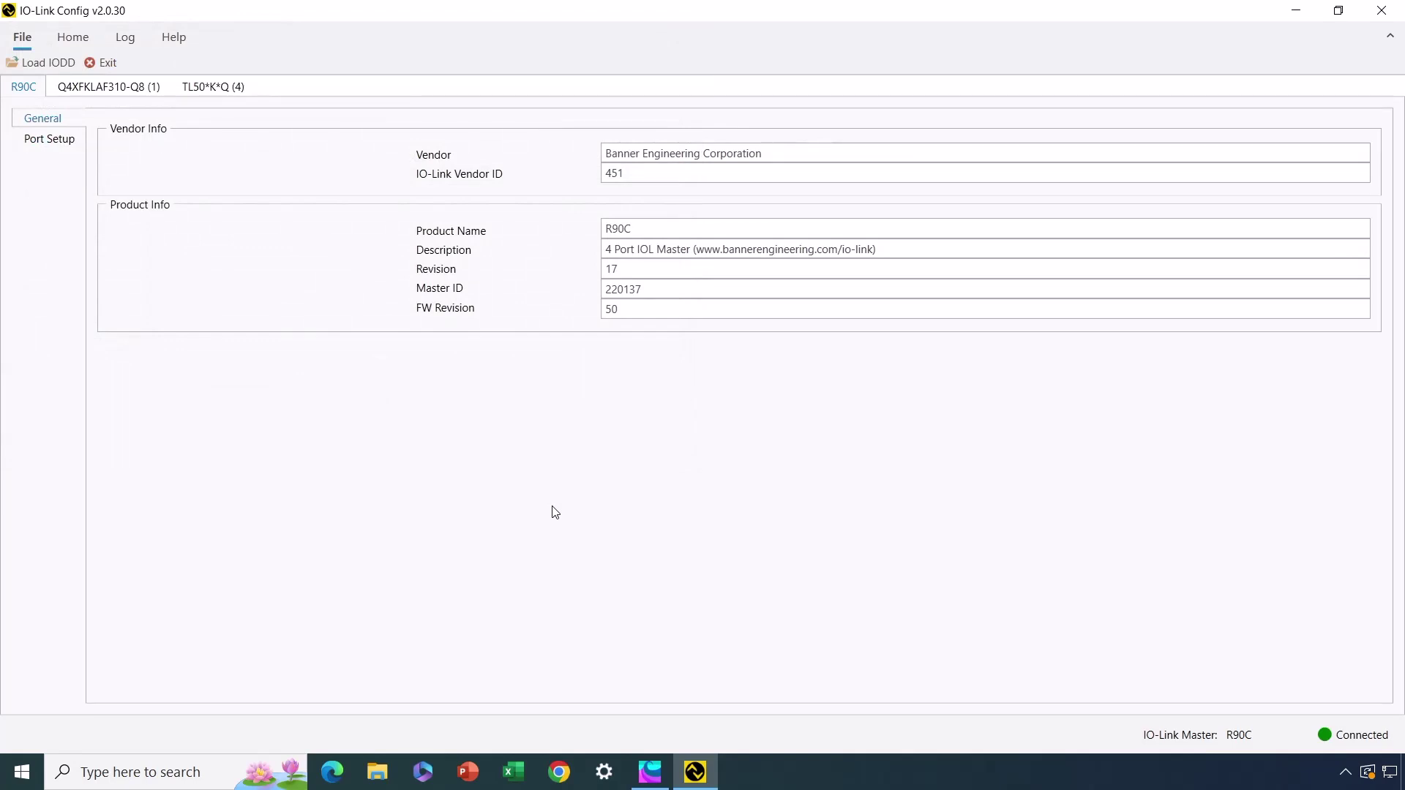
- Load the Banner_Engineering TL50RGBIOL IODD file from Program Files (x86)\IOLConfig\IODD\IODD - 202154_v2.0 on drive C
left_click(58, 62)
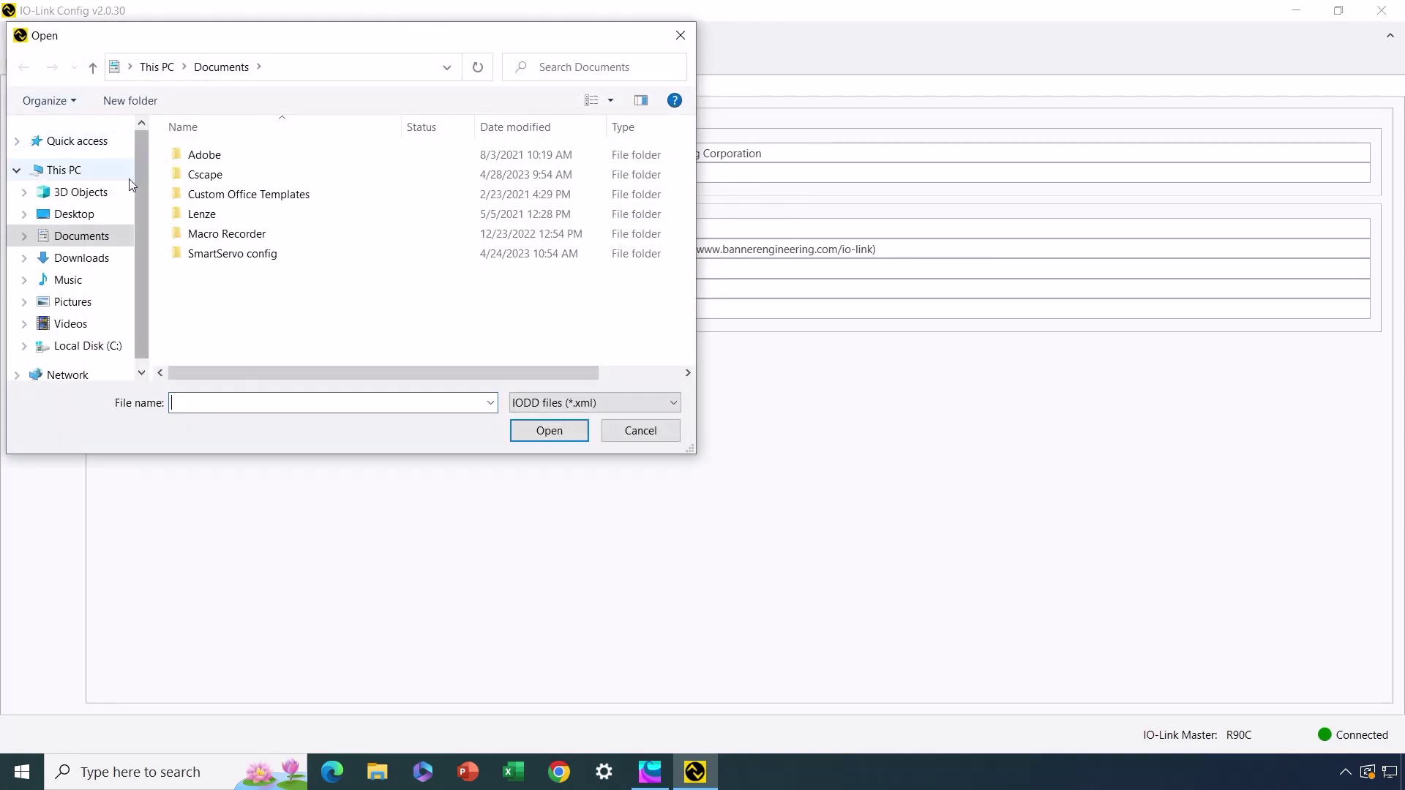
left_click(91, 346)
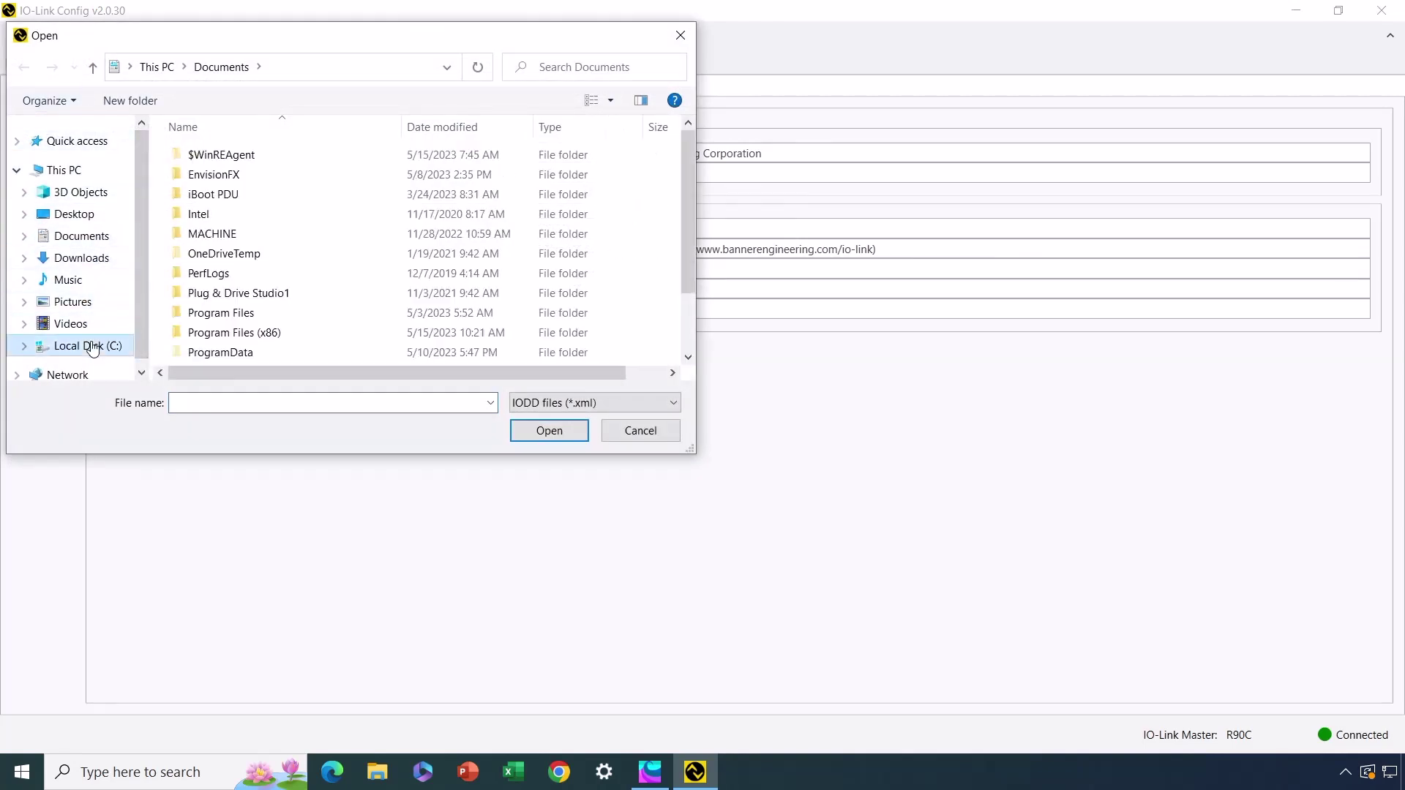
double_click(243, 334)
scroll(247, 329, "down", 3)
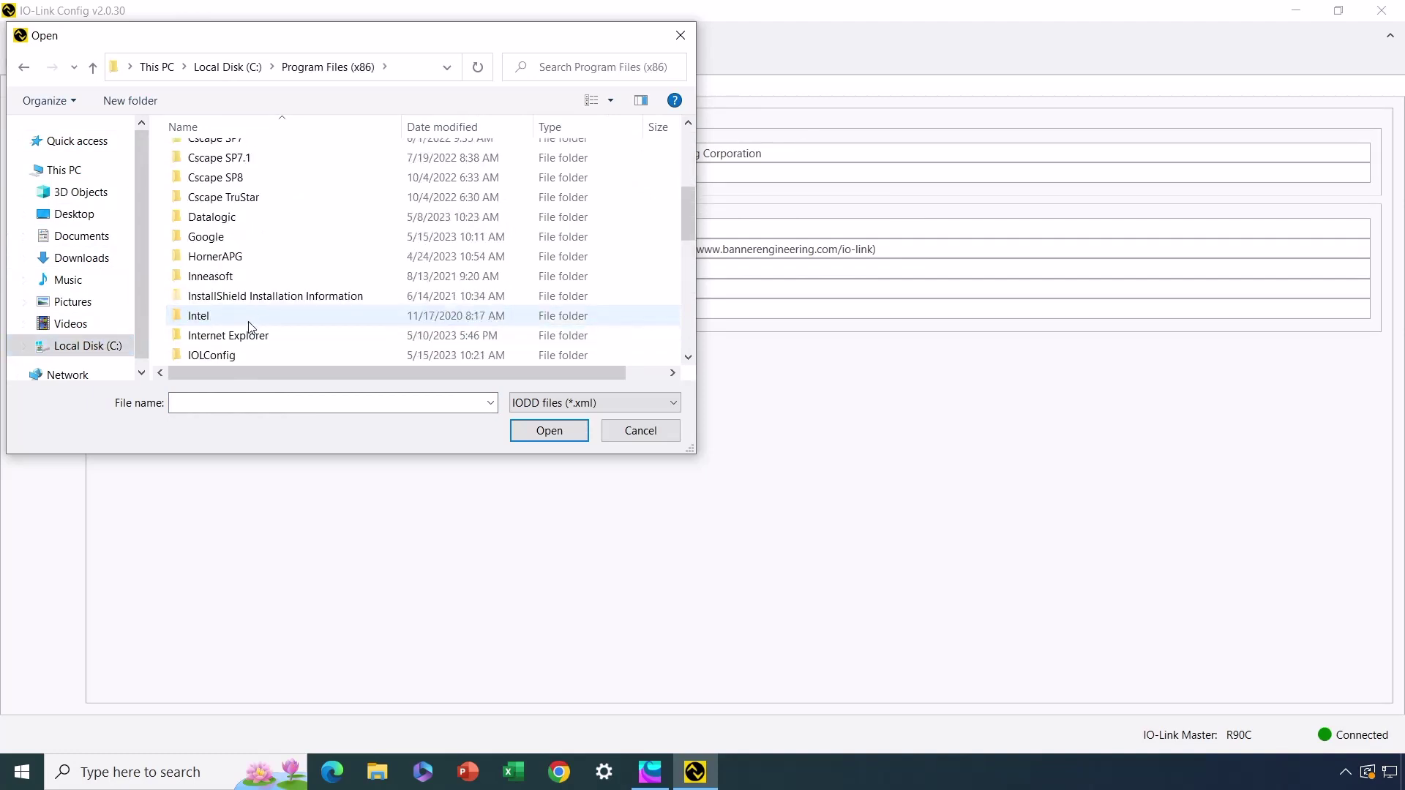
scroll(216, 242, "down", 1)
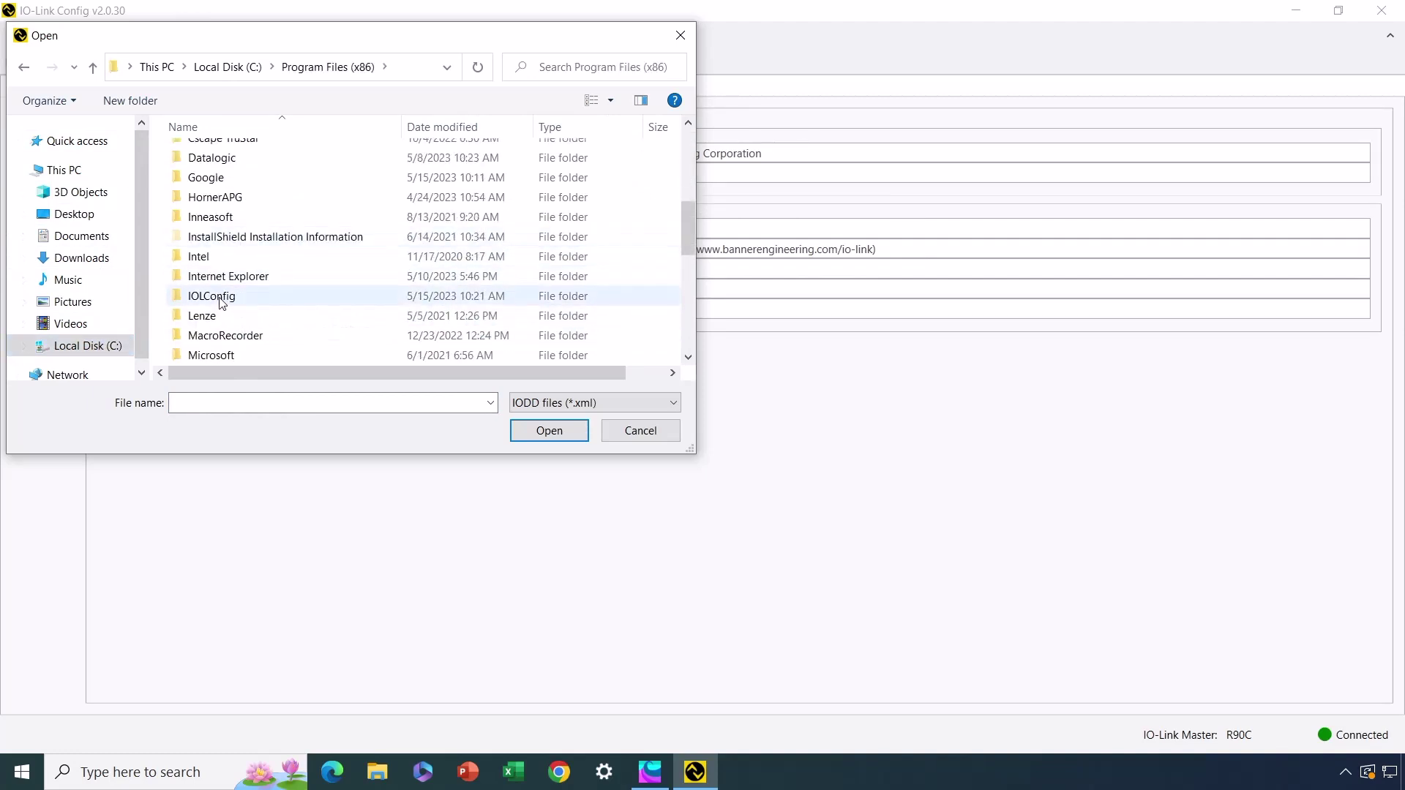
double_click(221, 302)
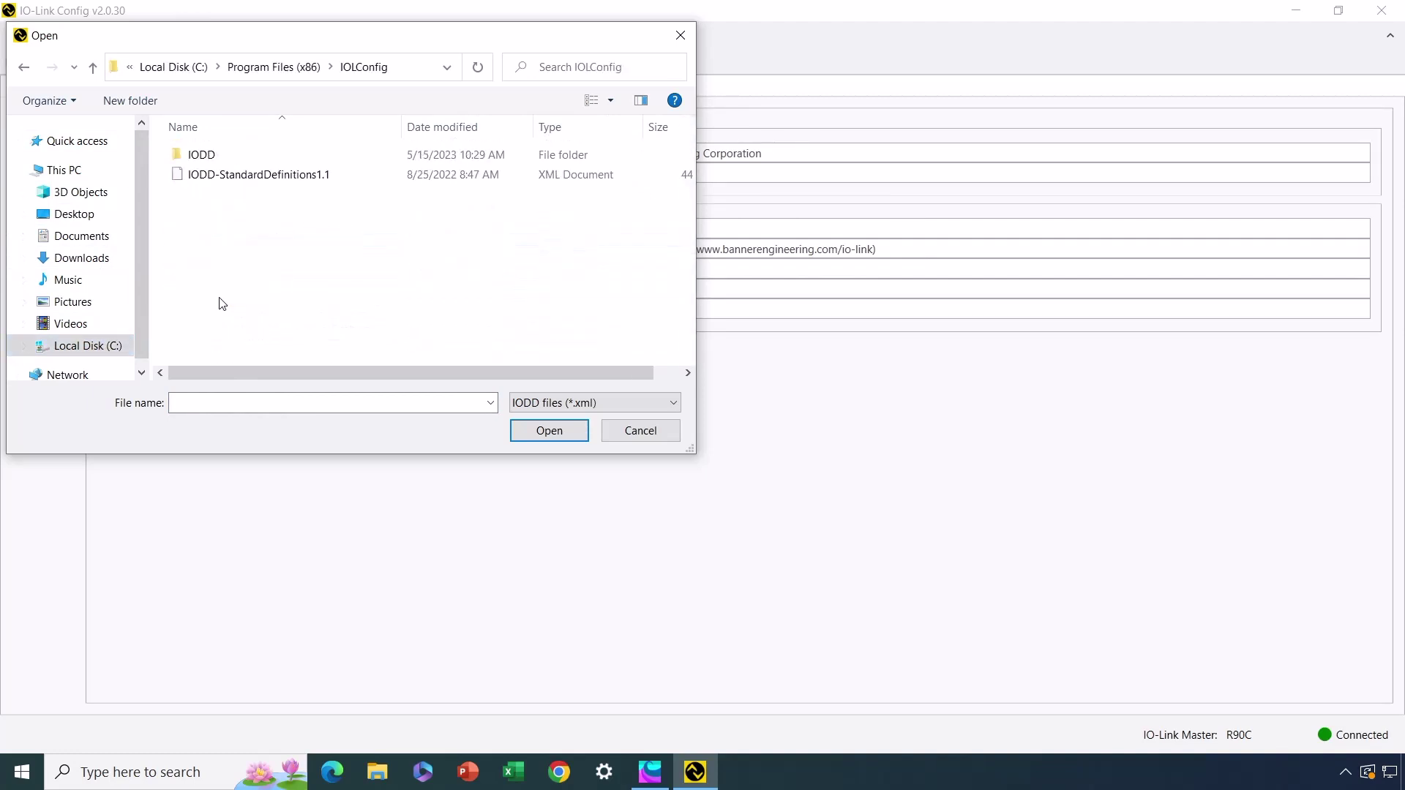
double_click(200, 155)
double_click(222, 156)
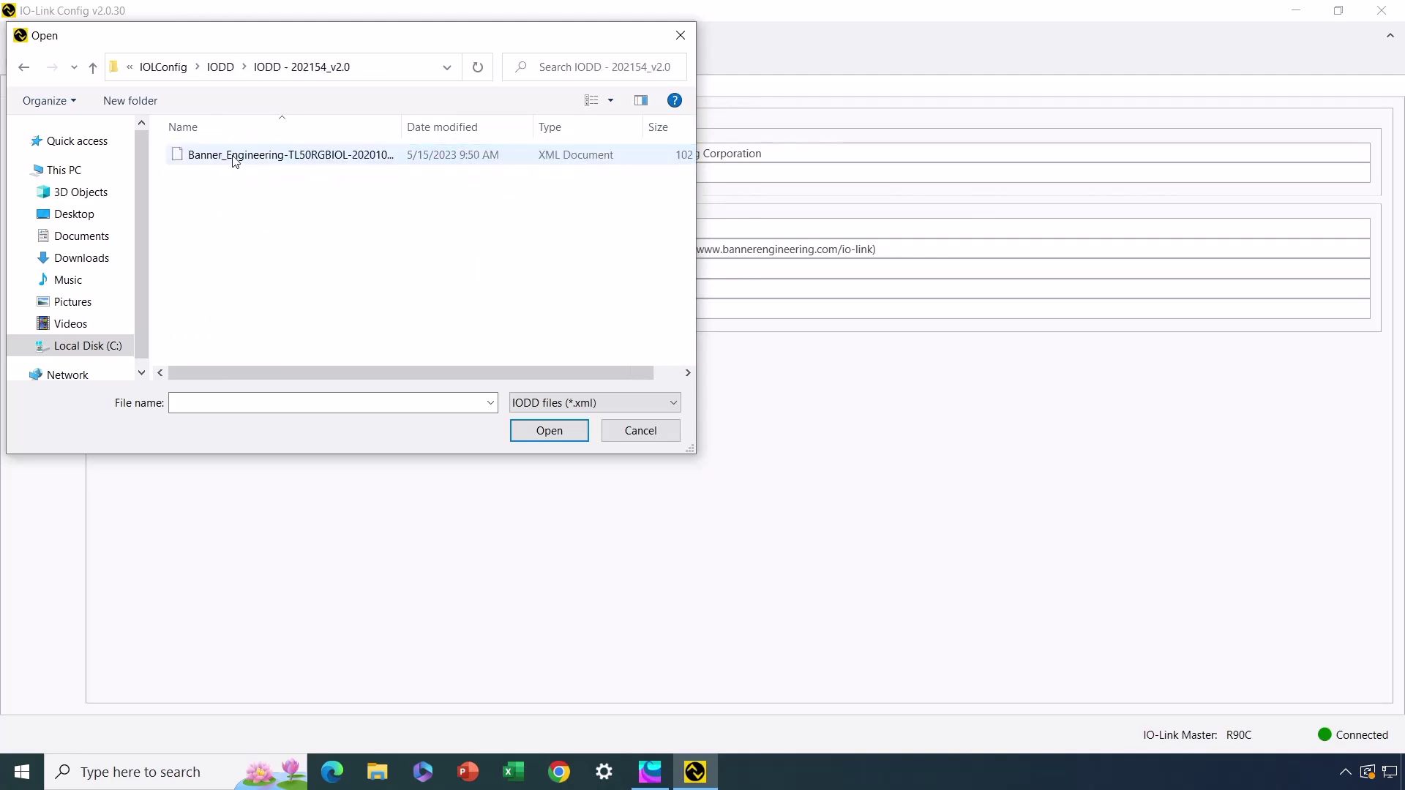
left_click(235, 159)
left_click(549, 431)
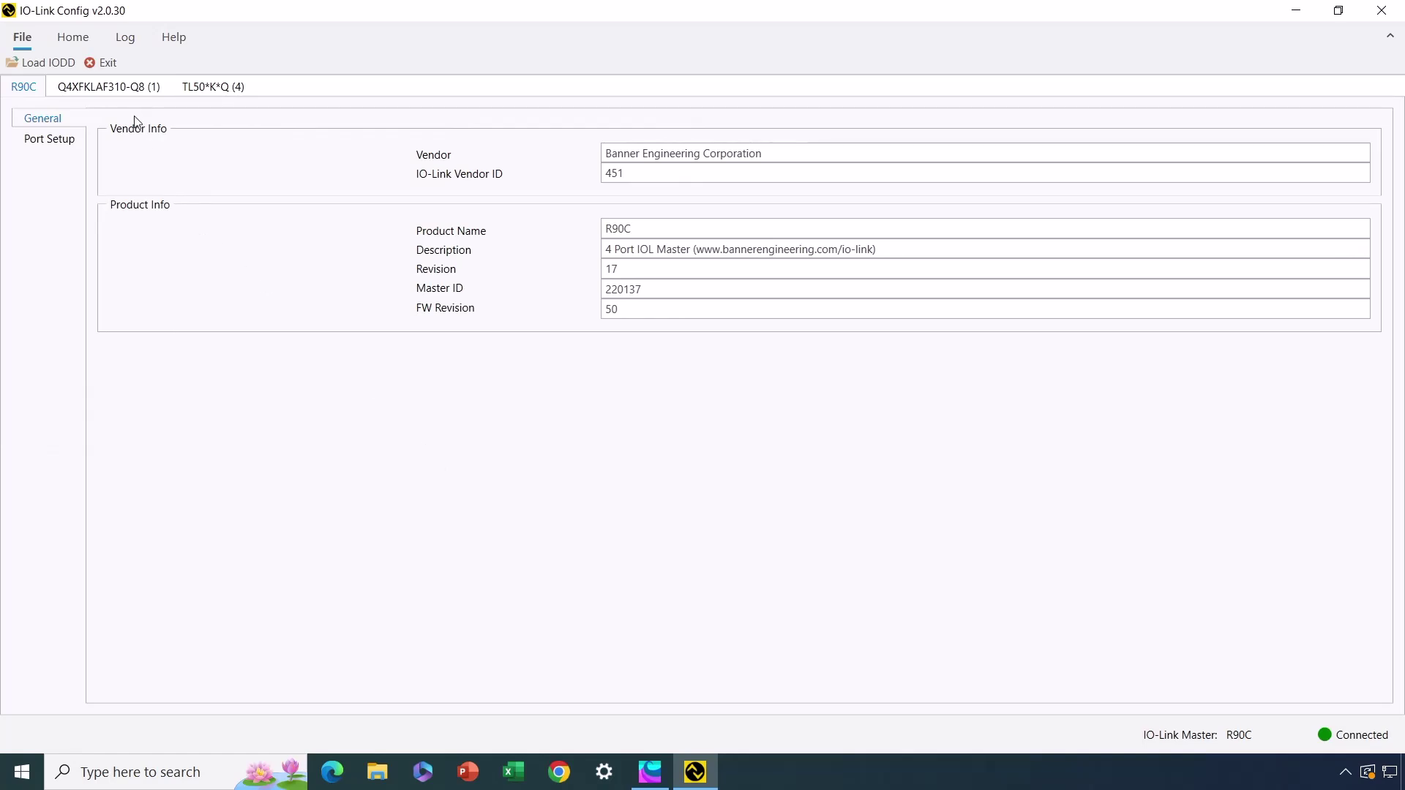
- Read the parameters of the Q4X sensor on port 1 and examine its Record Items and User Vars groups
left_click(127, 92)
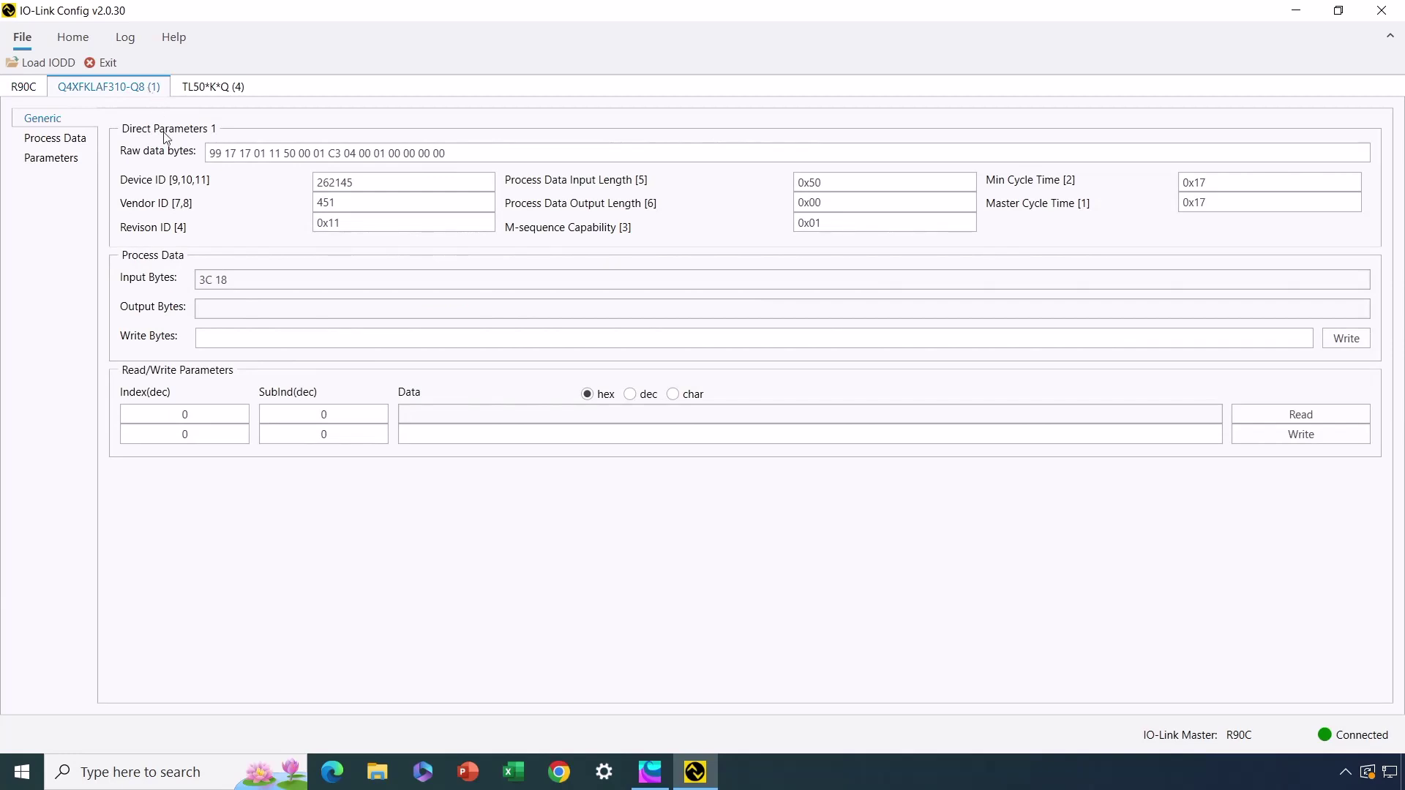
left_click(57, 160)
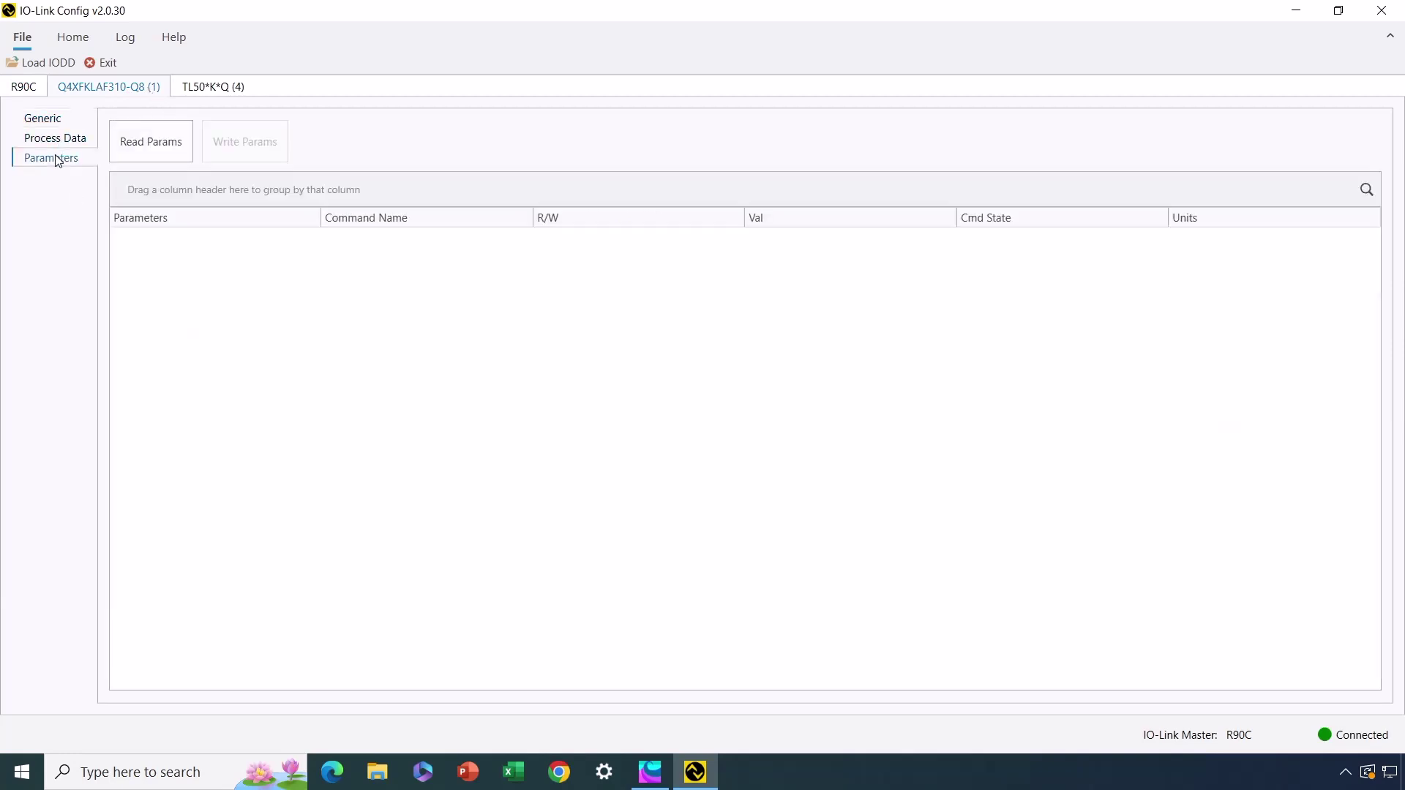
left_click(165, 145)
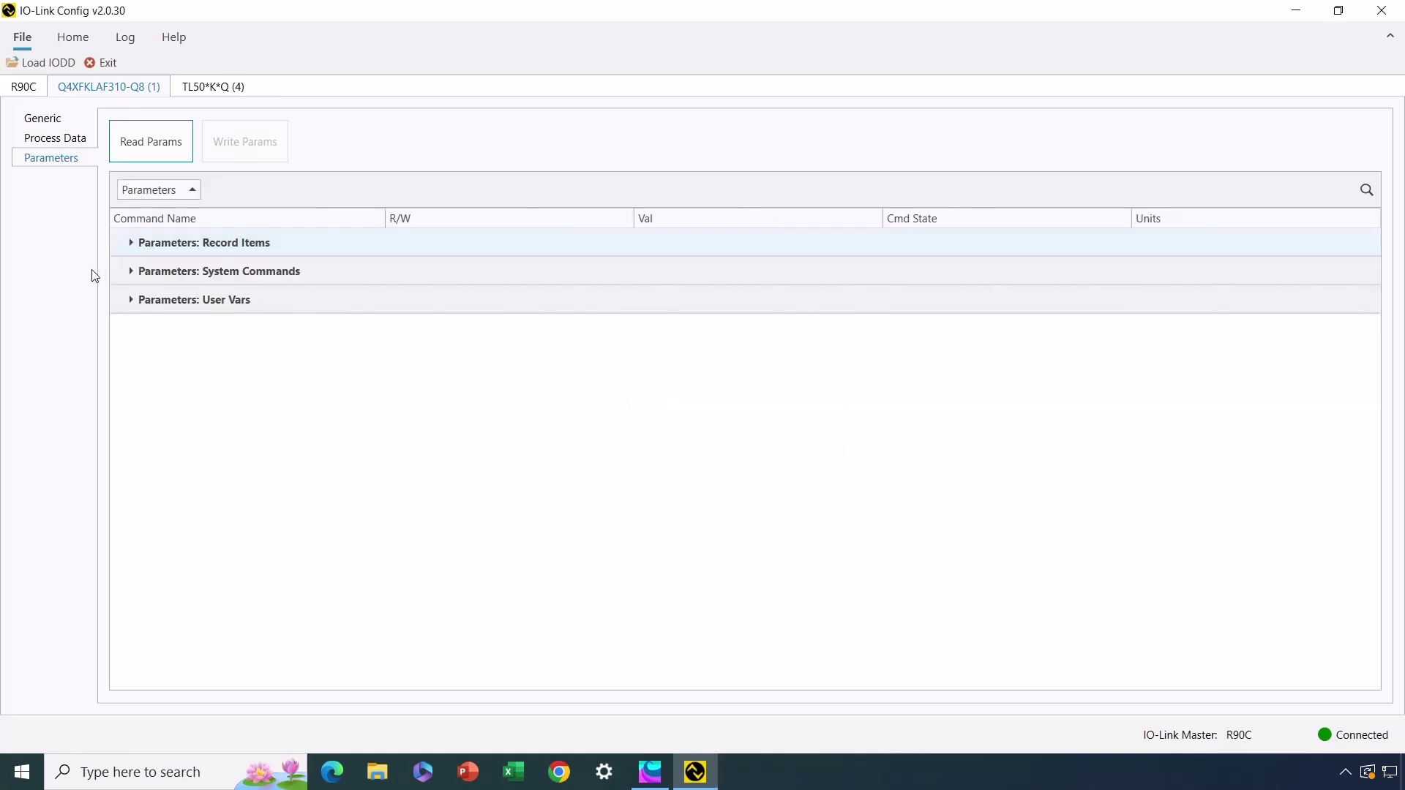
left_click(133, 244)
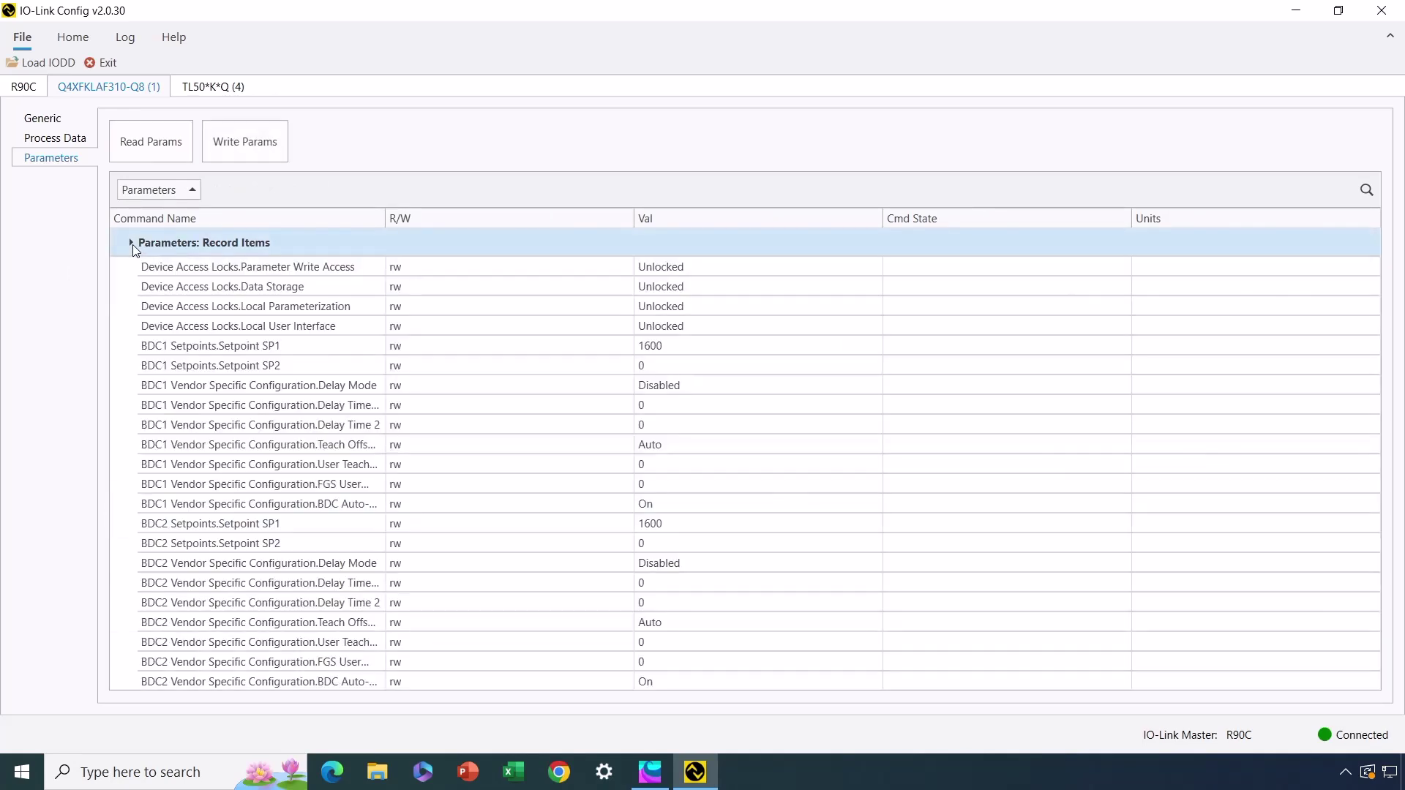
left_click(133, 244)
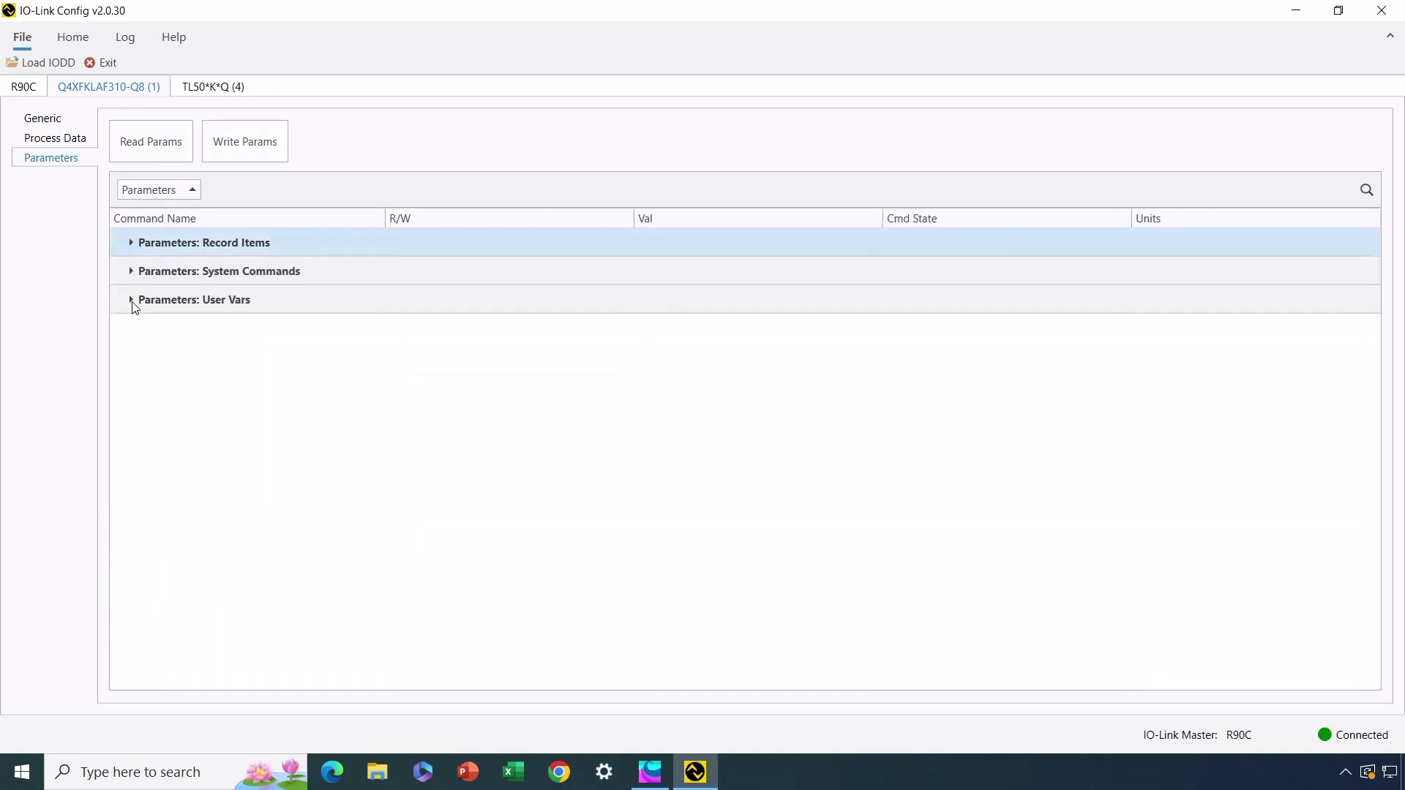
left_click(132, 300)
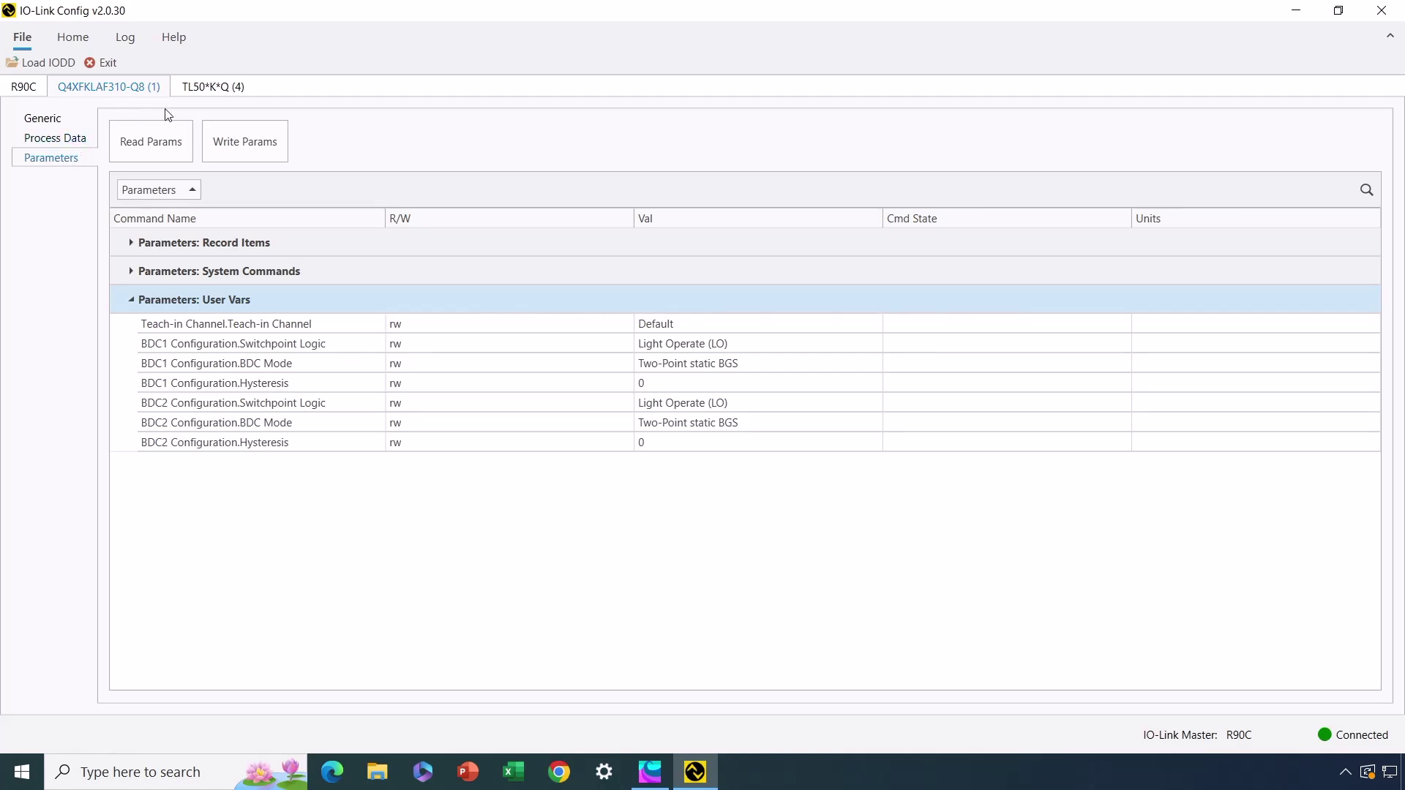
- Read the parameters of the TL50 tower light on port 4
left_click(210, 88)
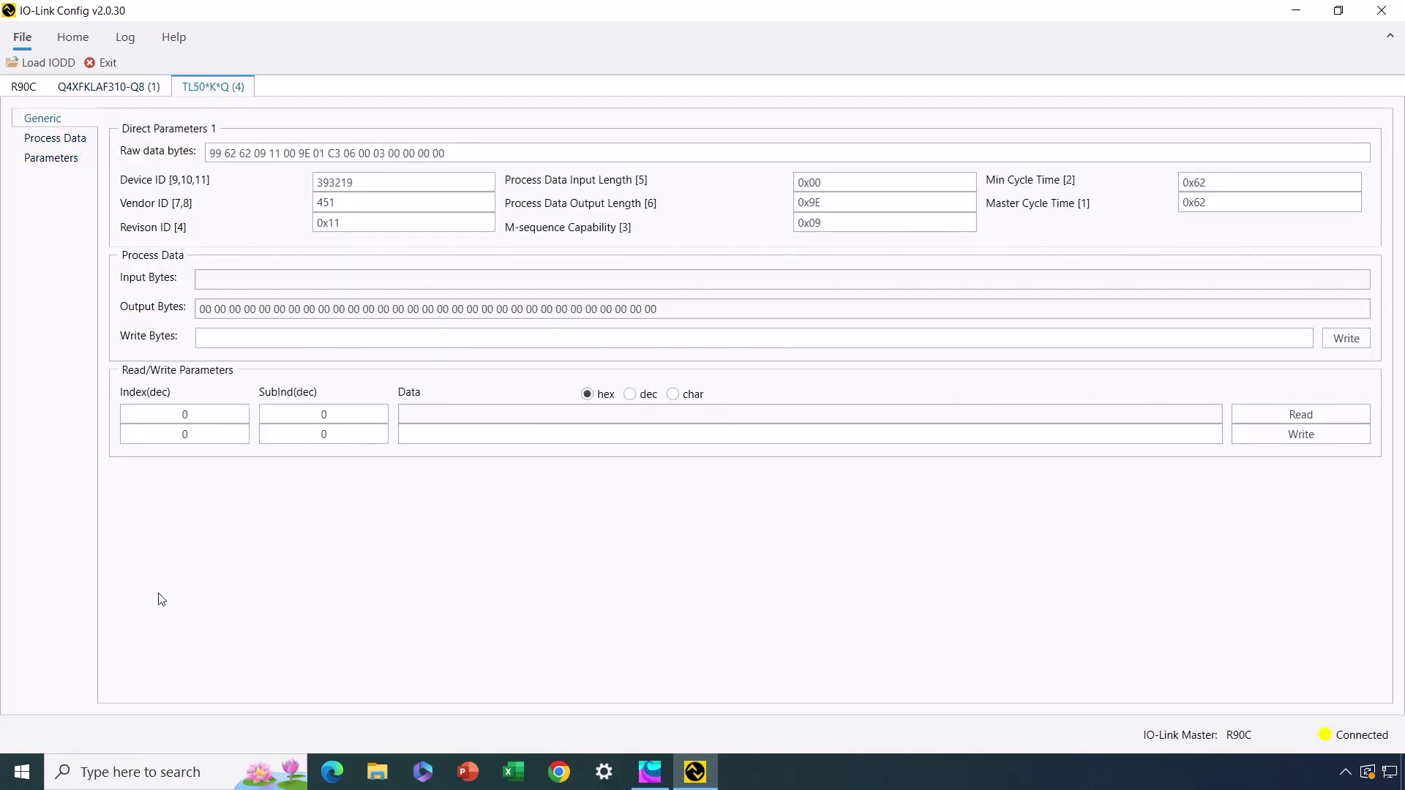
left_click(51, 159)
left_click(142, 151)
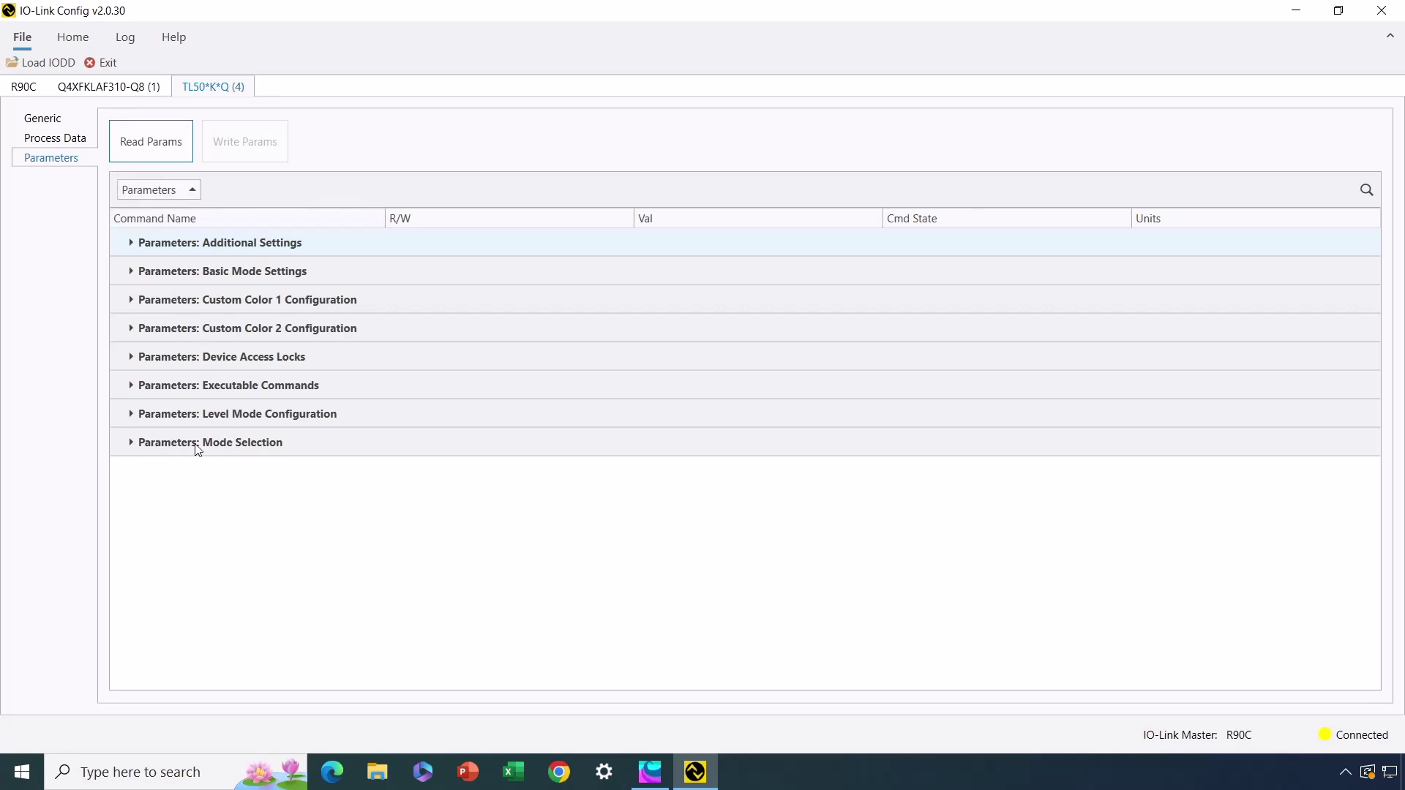
- Choose Run Mode as the tower light's Operating Mode Selection in the Mode Selection parameters
left_click(132, 441)
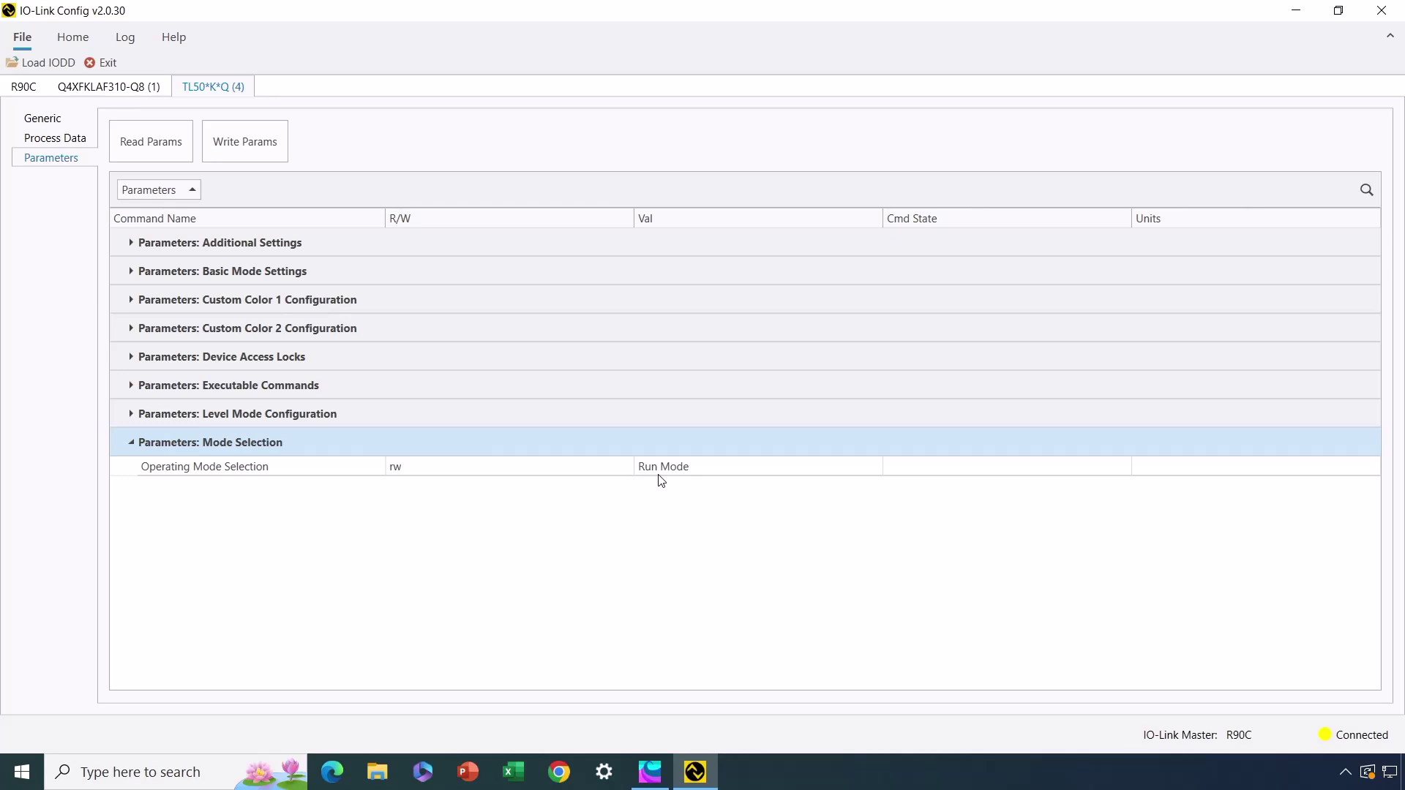
left_click(685, 466)
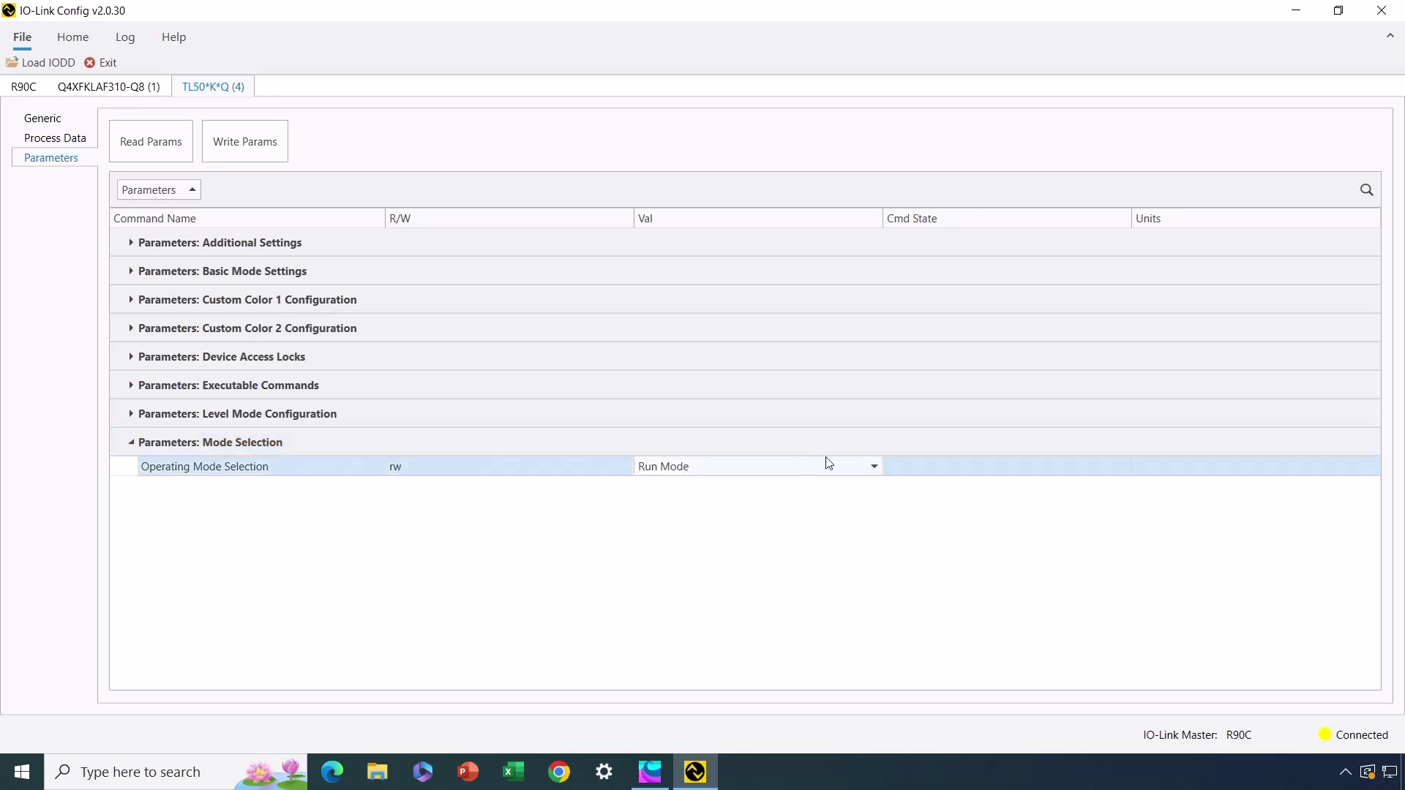
left_click(875, 467)
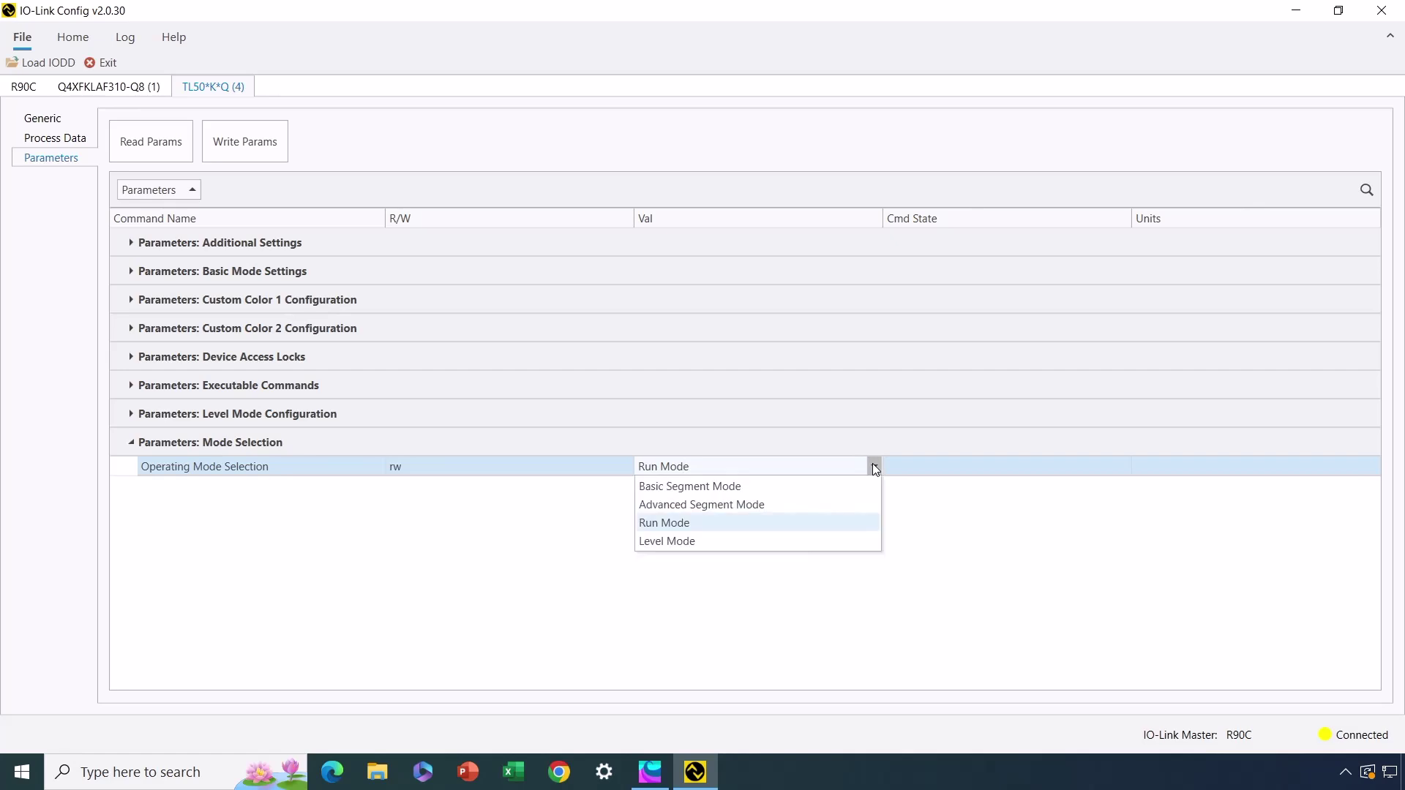
left_click(687, 524)
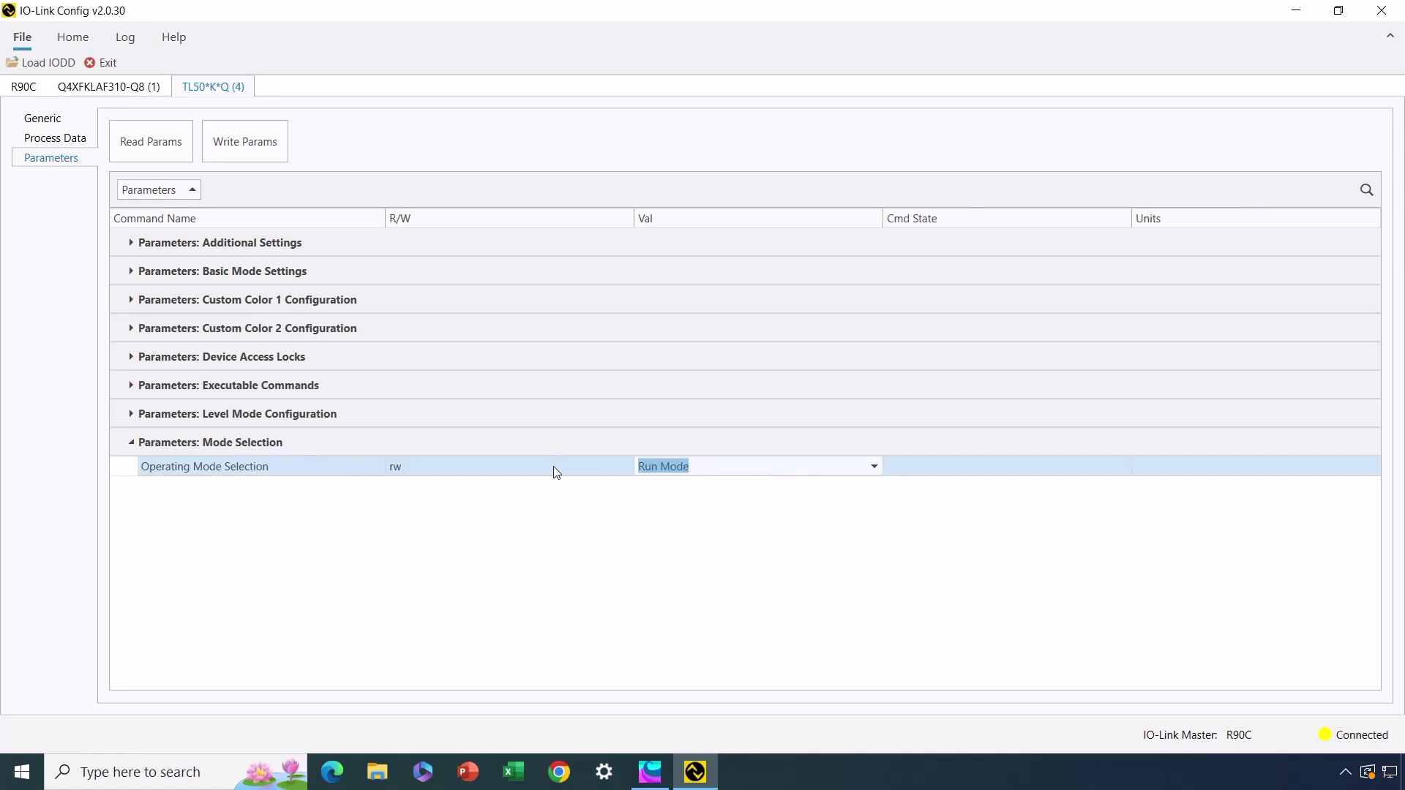
left_click(586, 496)
- Show the R90C master's port setup for reviewing the mode and device settings of its four ports
left_click(22, 88)
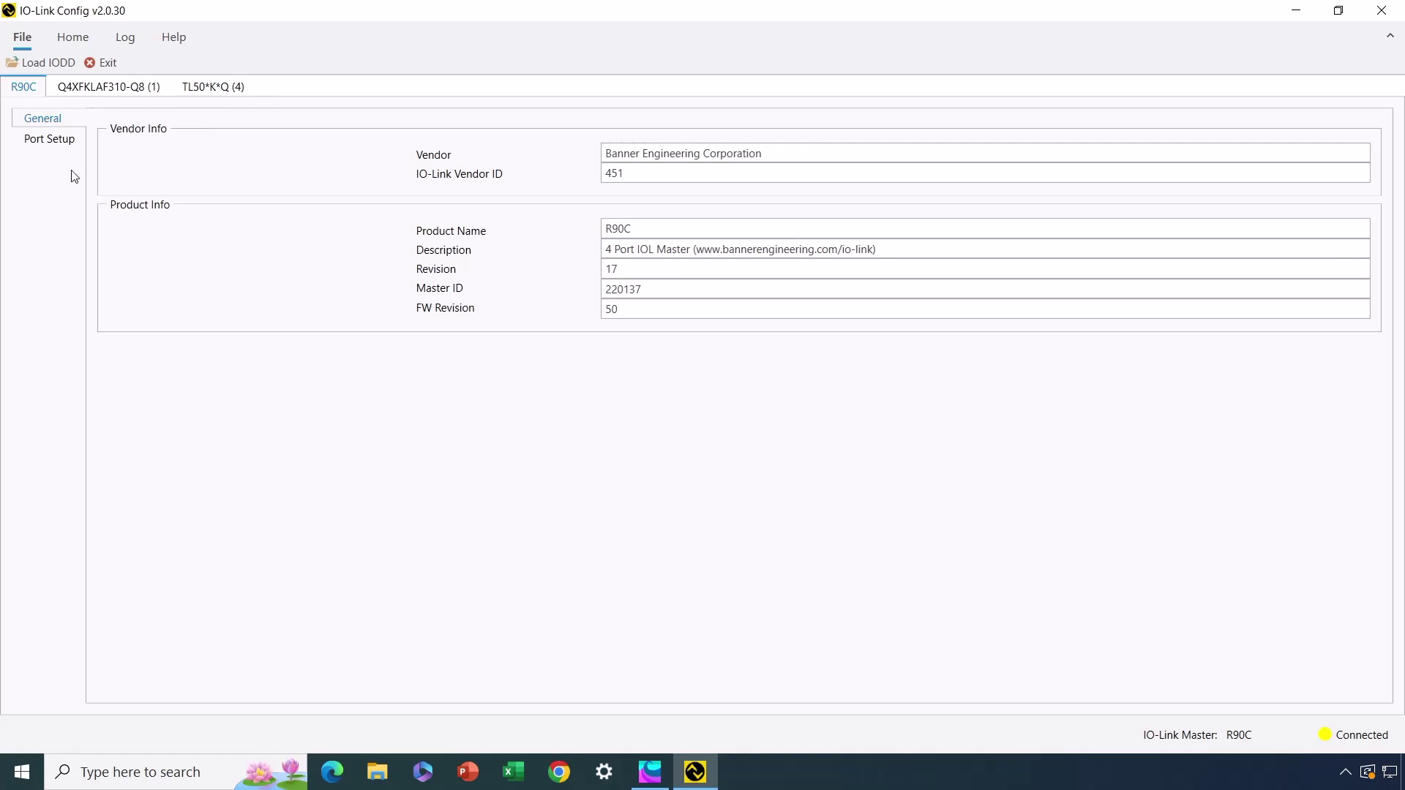
left_click(53, 143)
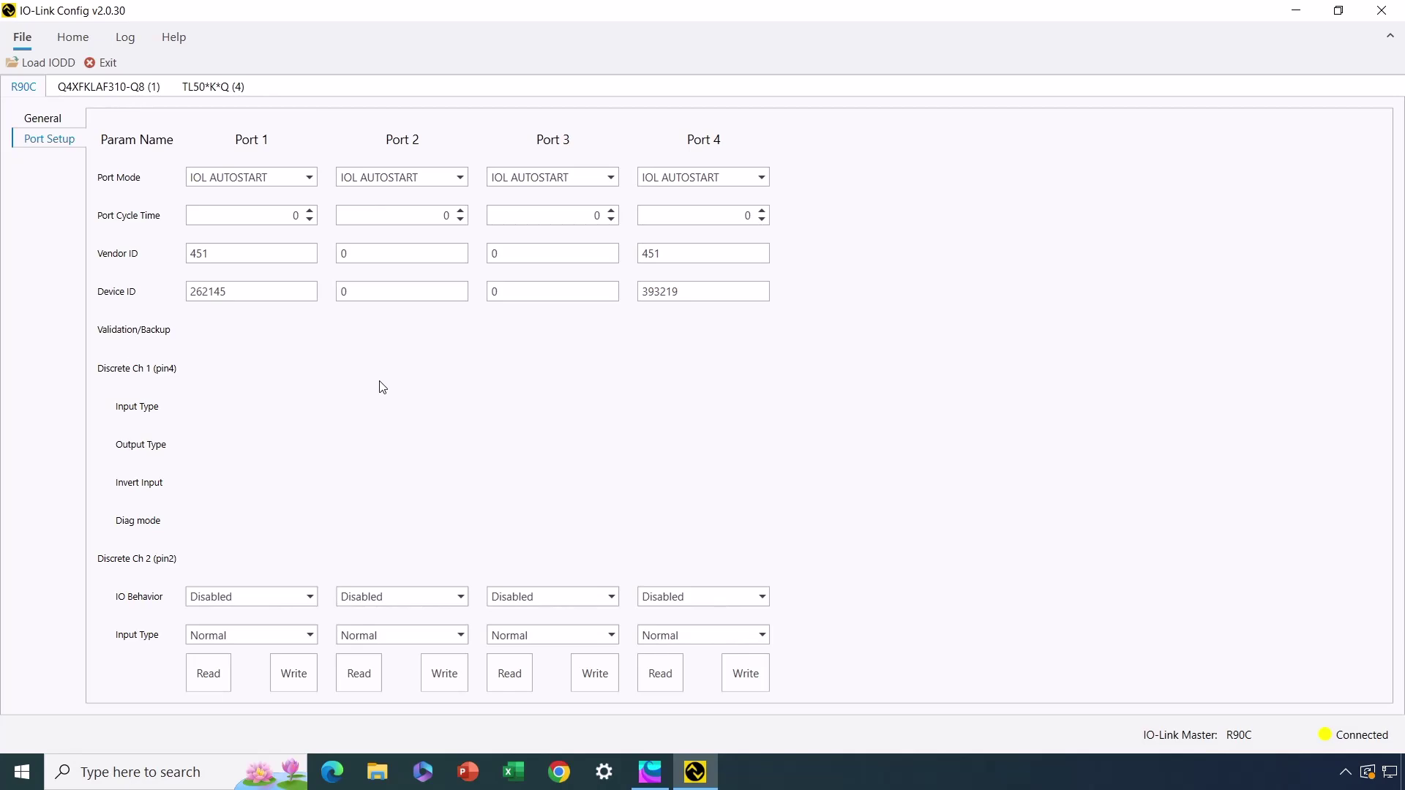
- Set port 1 to IOL Manual mode with Device v1.1 Backup/Restore validation and write the settings to the master
left_click(310, 178)
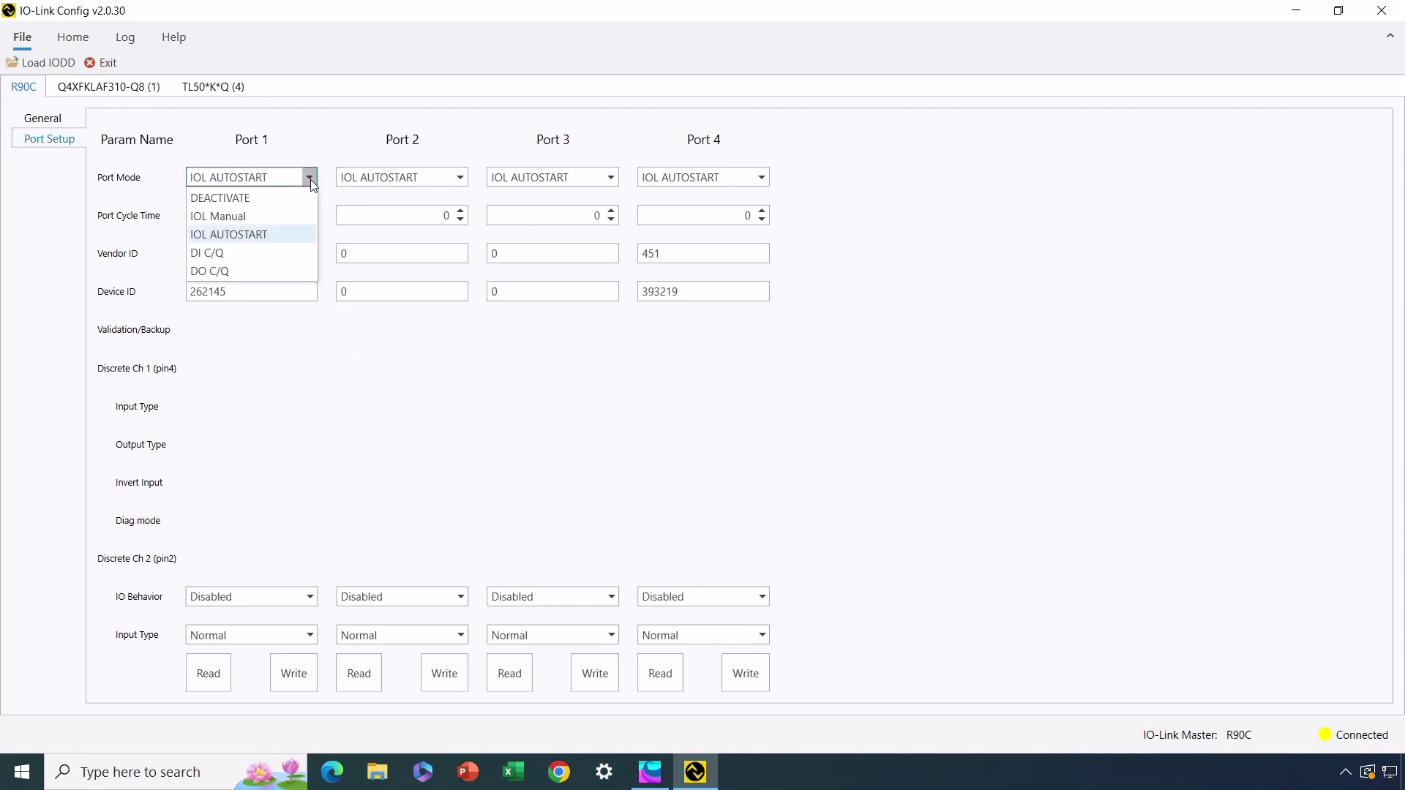
left_click(285, 218)
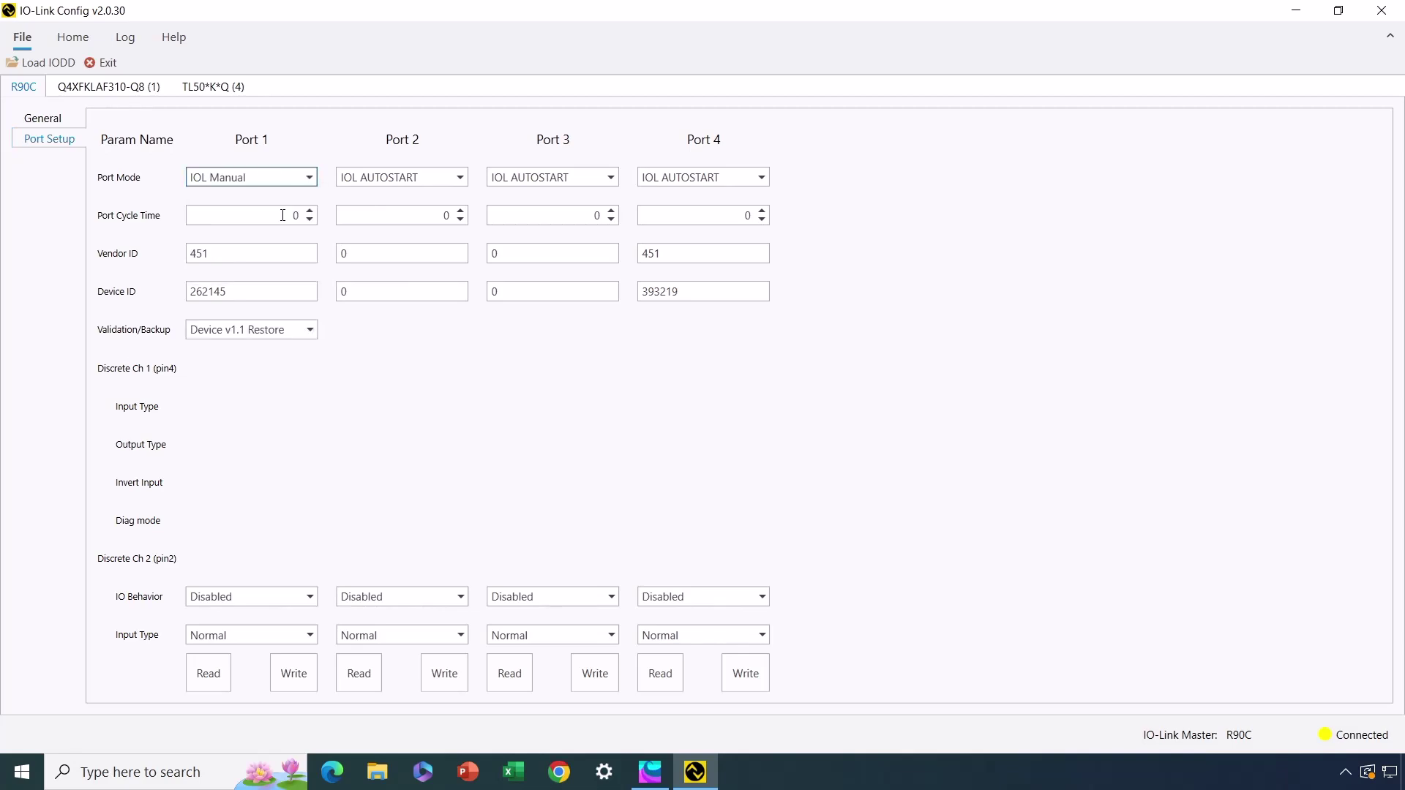
left_click(311, 331)
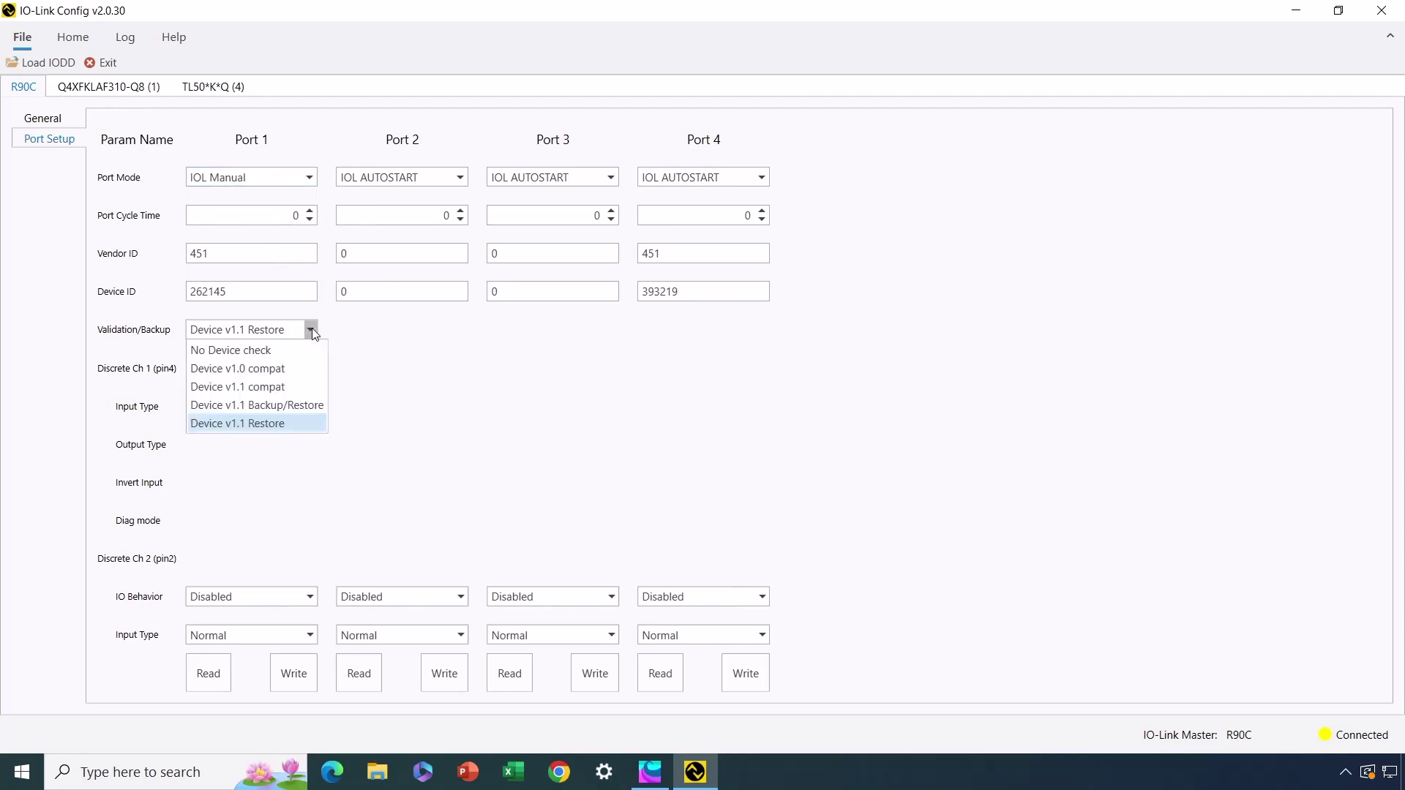
left_click(298, 407)
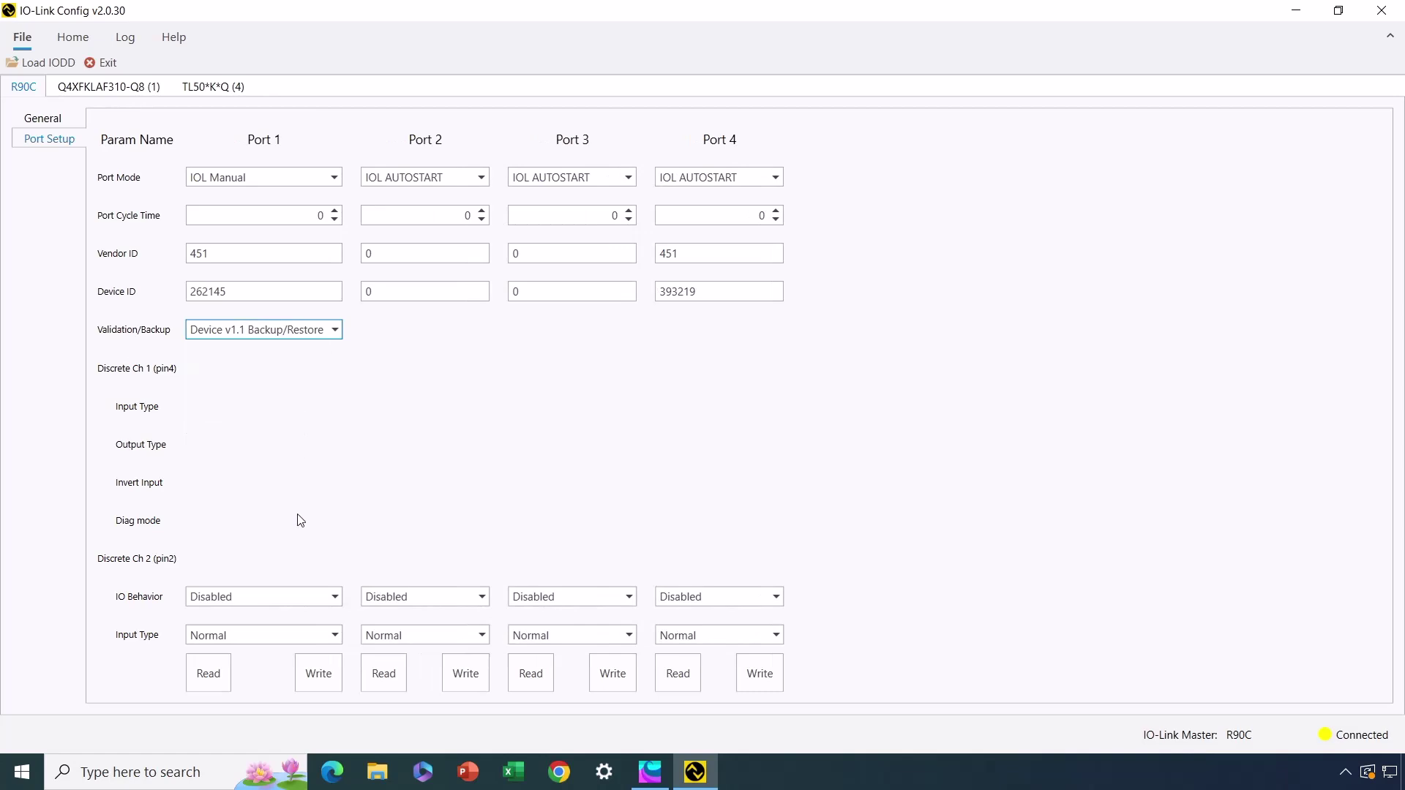
left_click(317, 674)
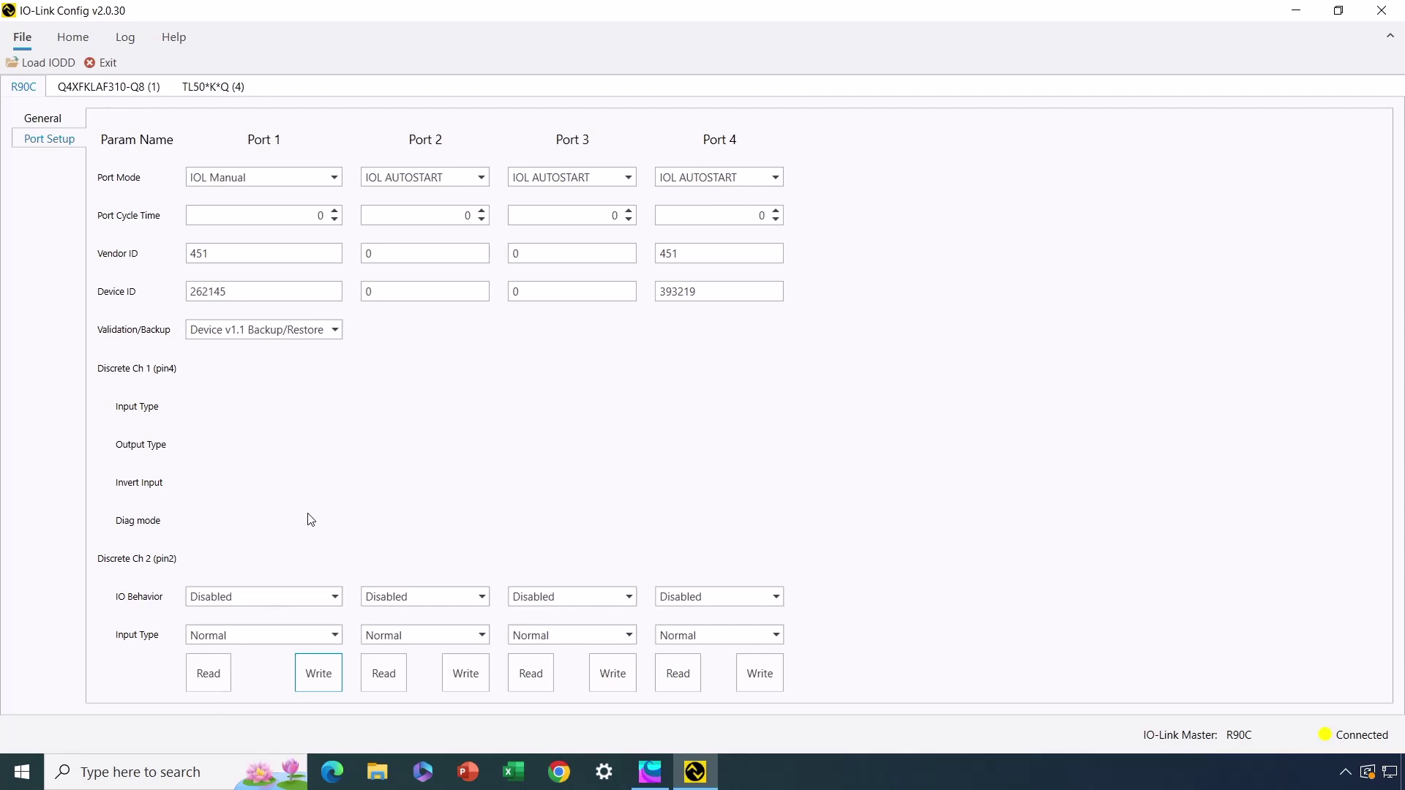
- Change port 1's Validation/Backup setting to Device v1.1 Restore and write it to the master
left_click(336, 330)
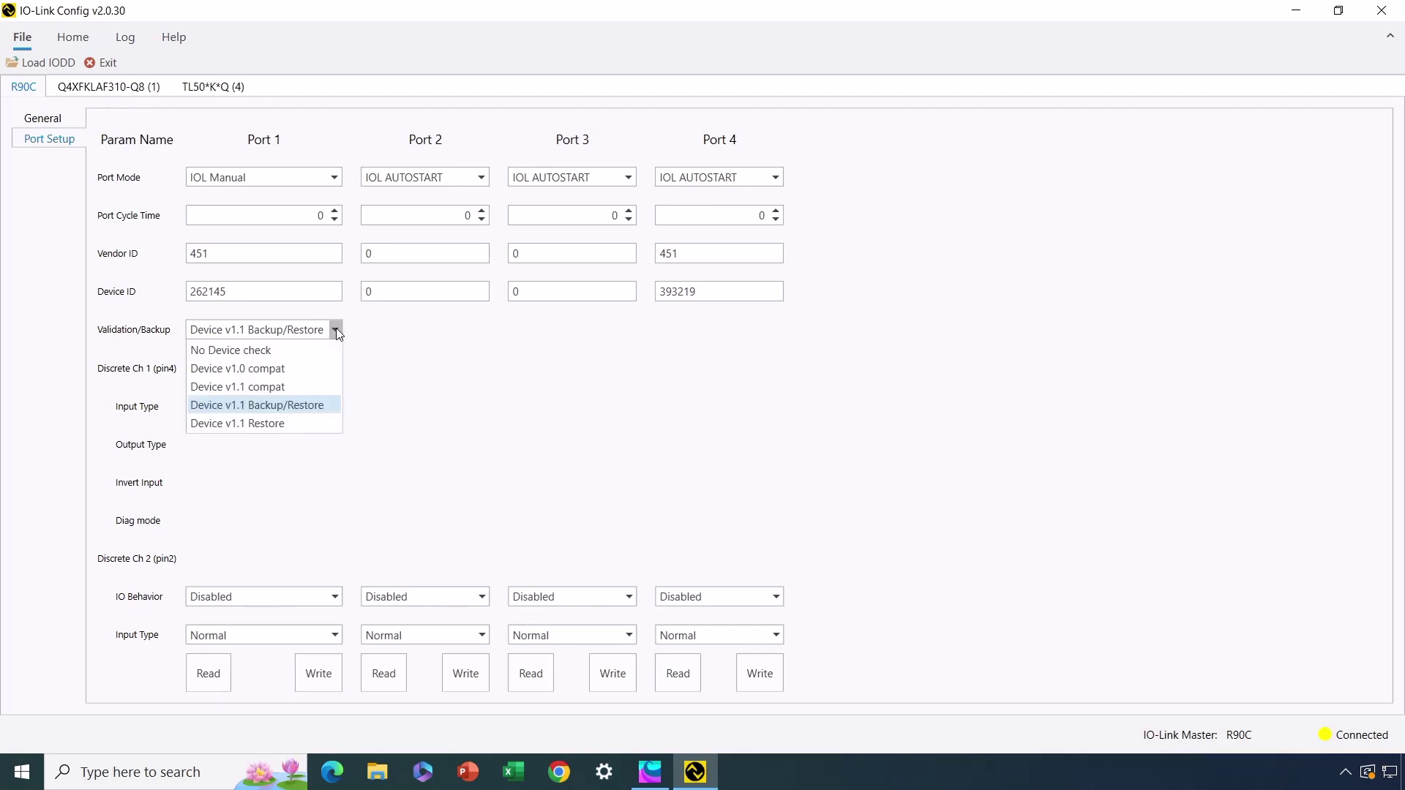
left_click(283, 423)
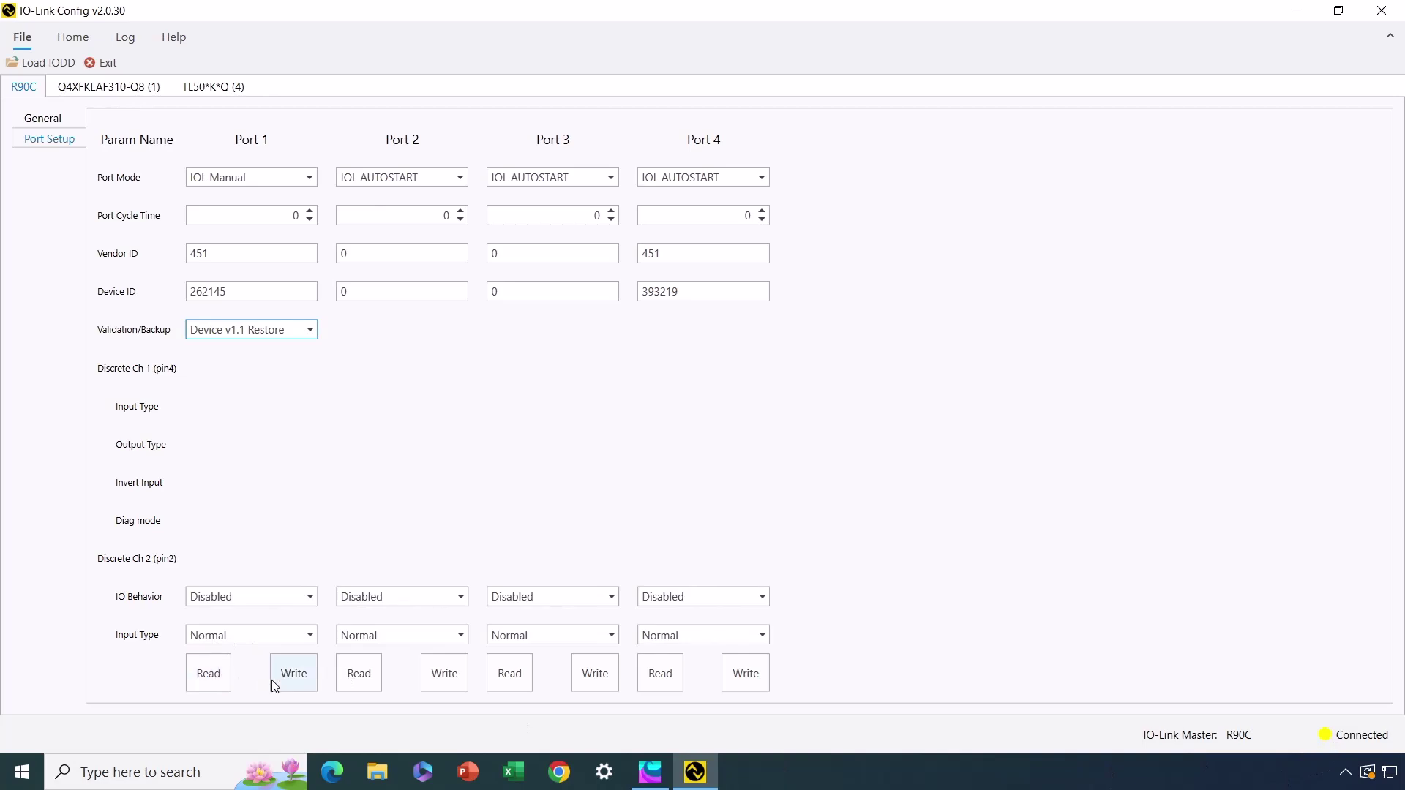
left_click(290, 682)
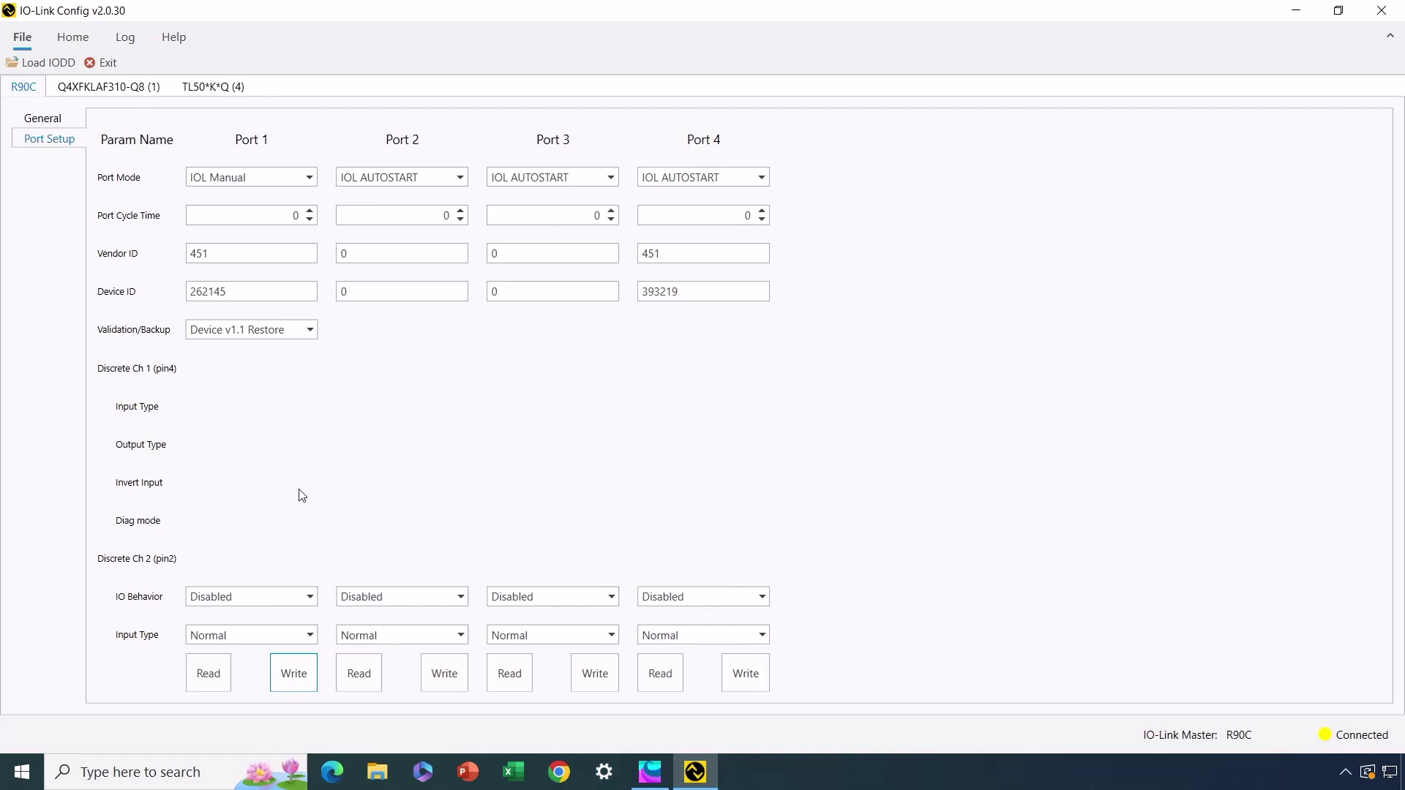
- Set port 4 to IOL Manual mode with Device v1.1 Backup/Restore validation and write the settings to the master
left_click(762, 177)
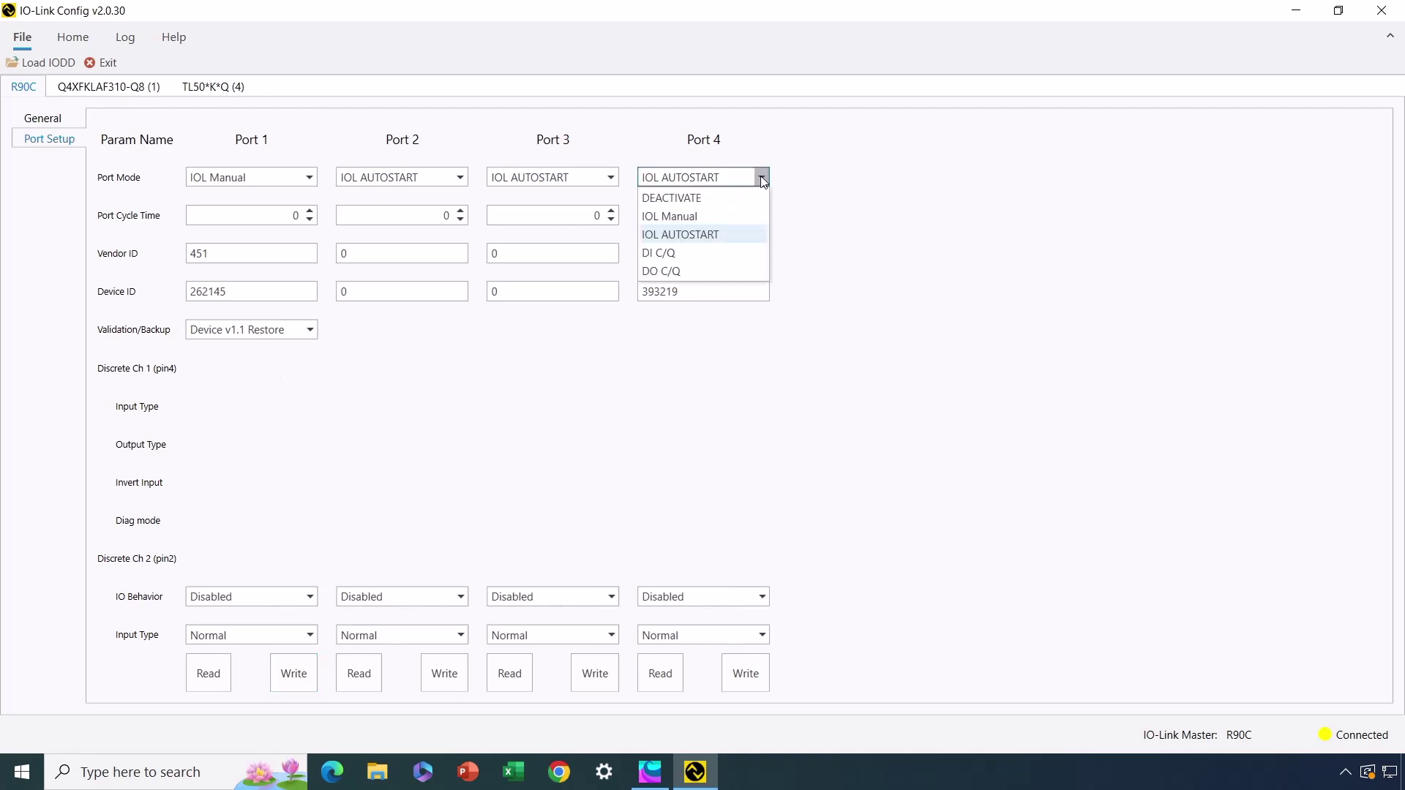
left_click(719, 217)
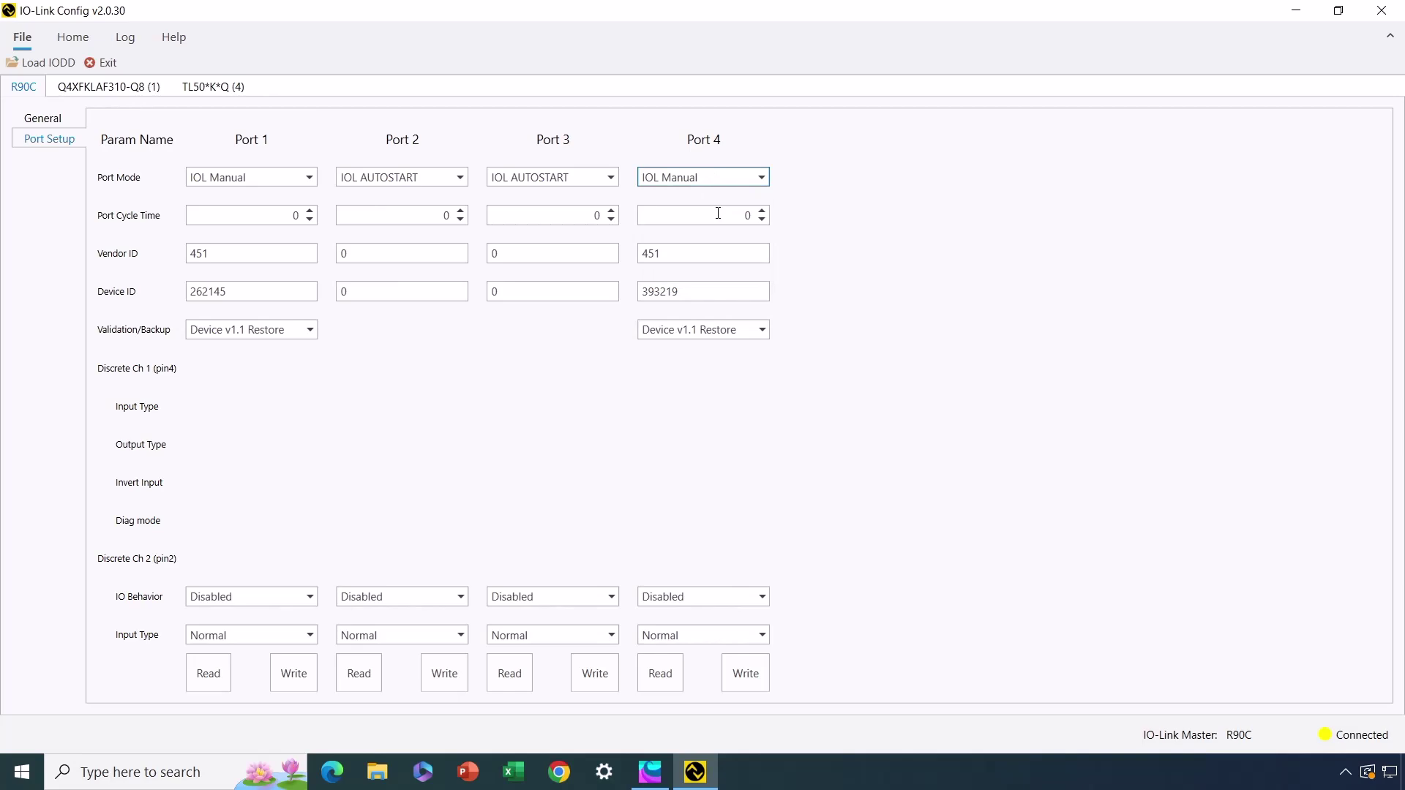
left_click(761, 329)
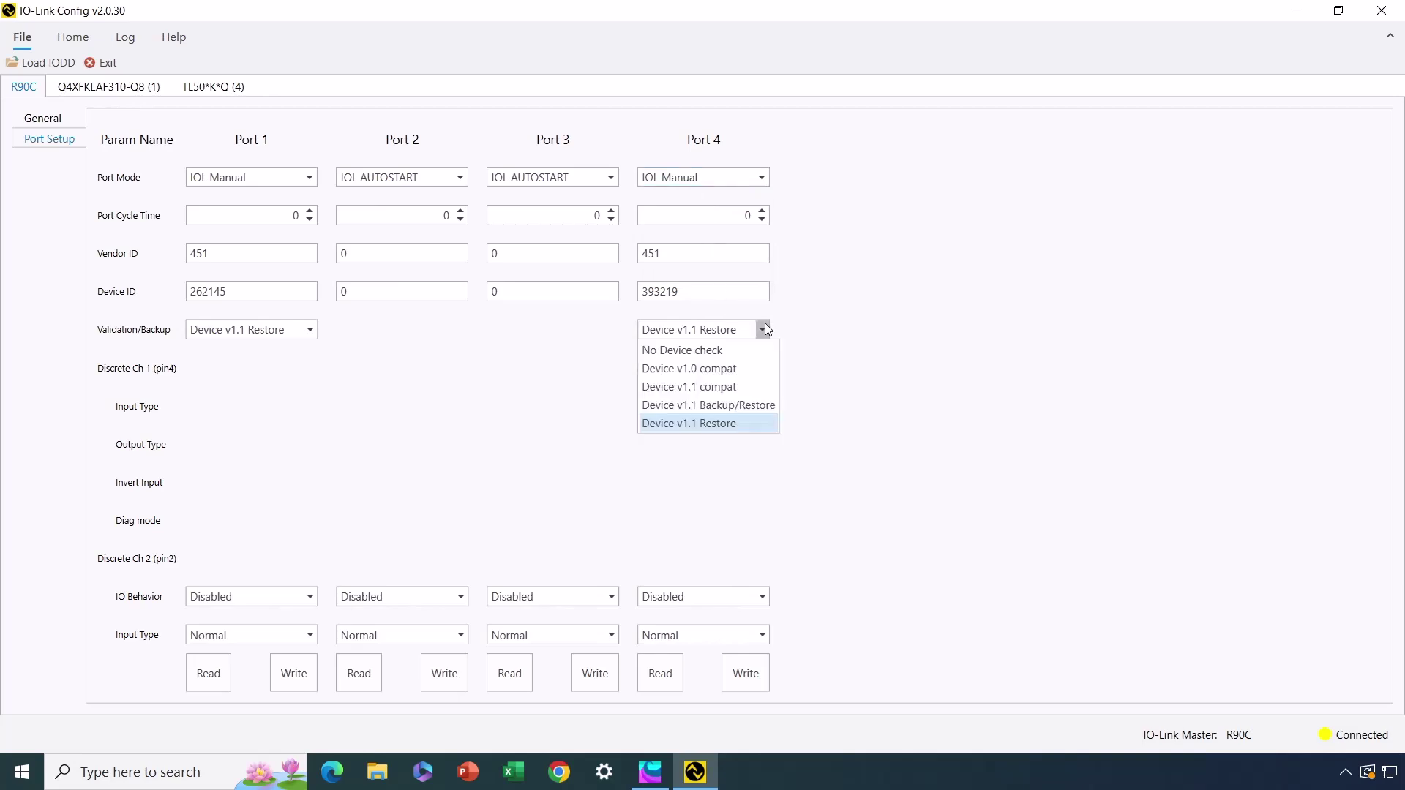
left_click(745, 405)
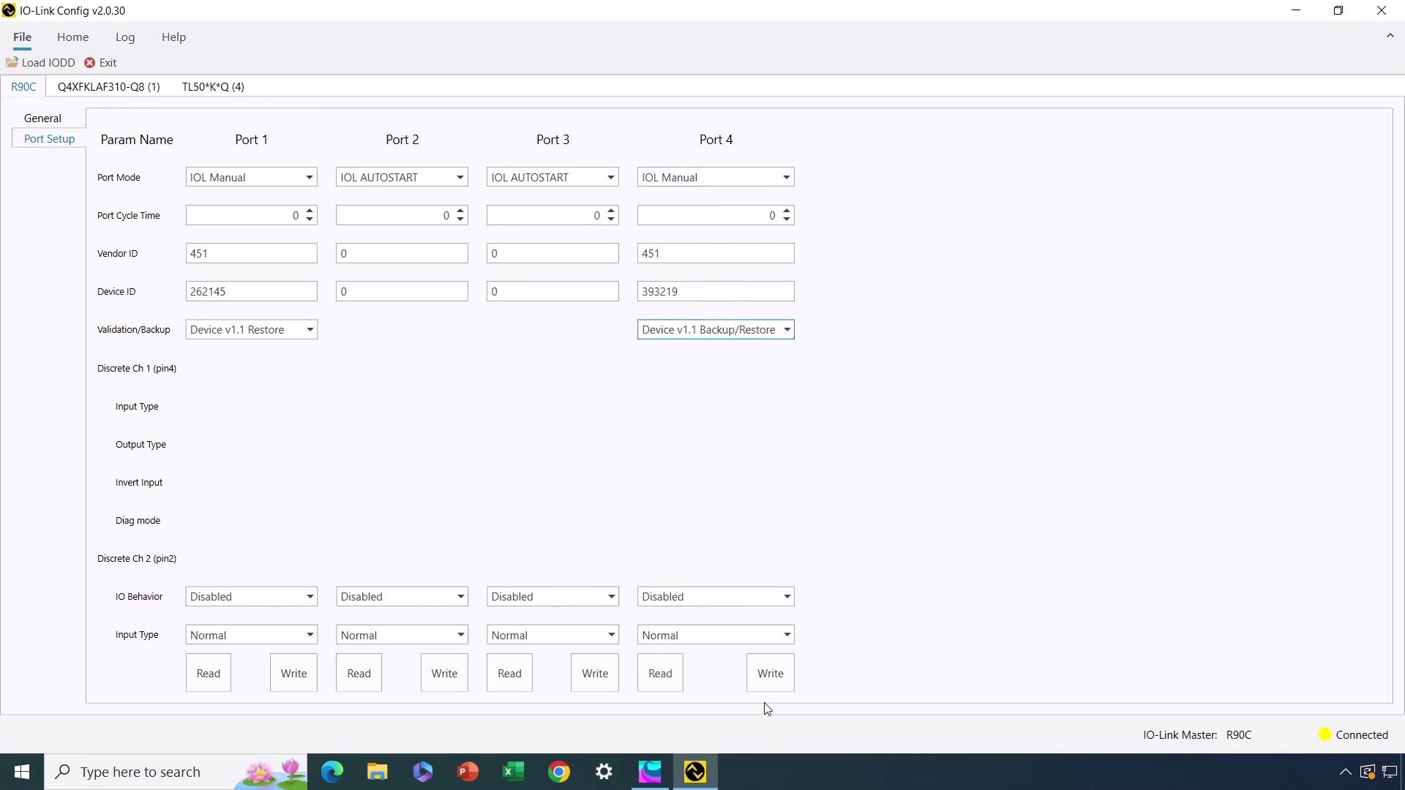
left_click(776, 686)
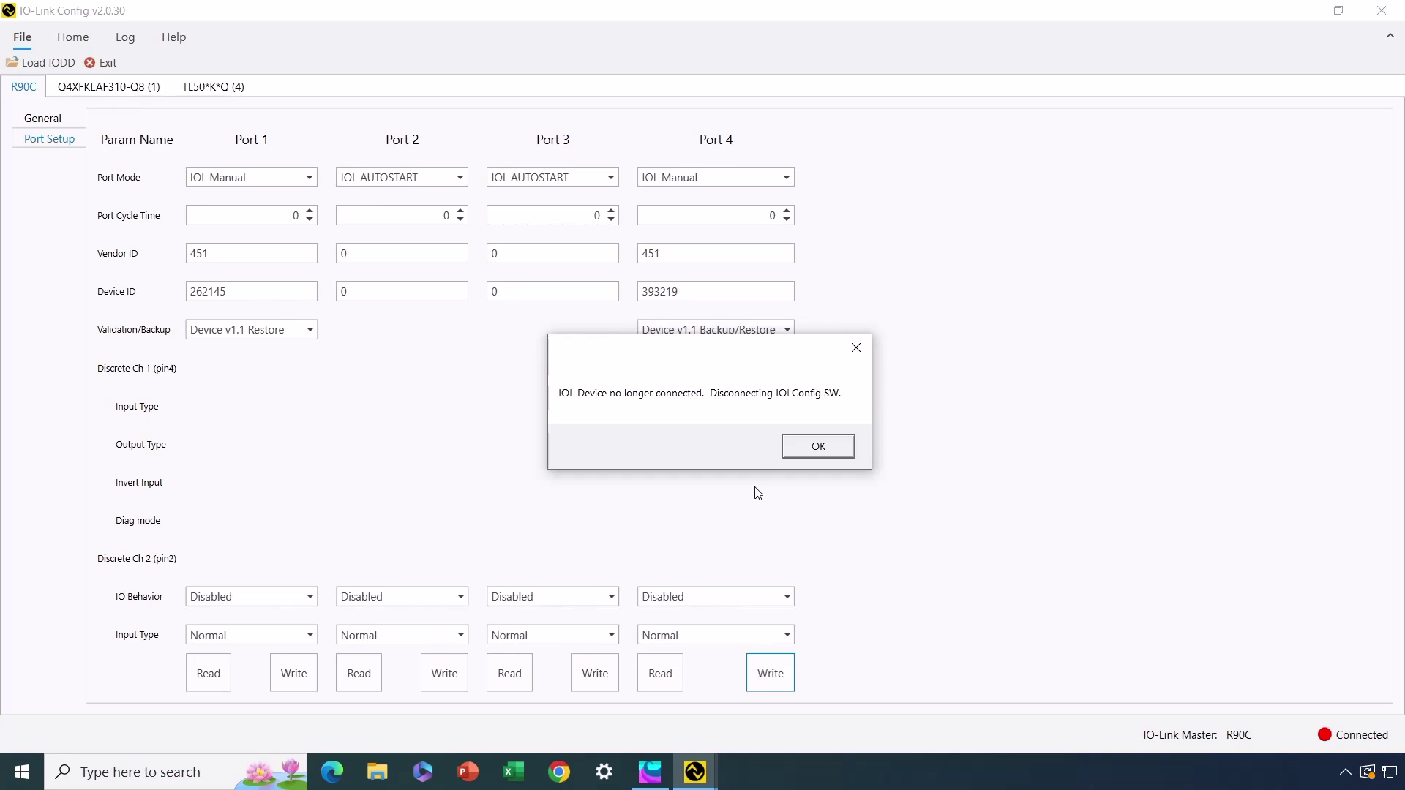
left_click(834, 450)
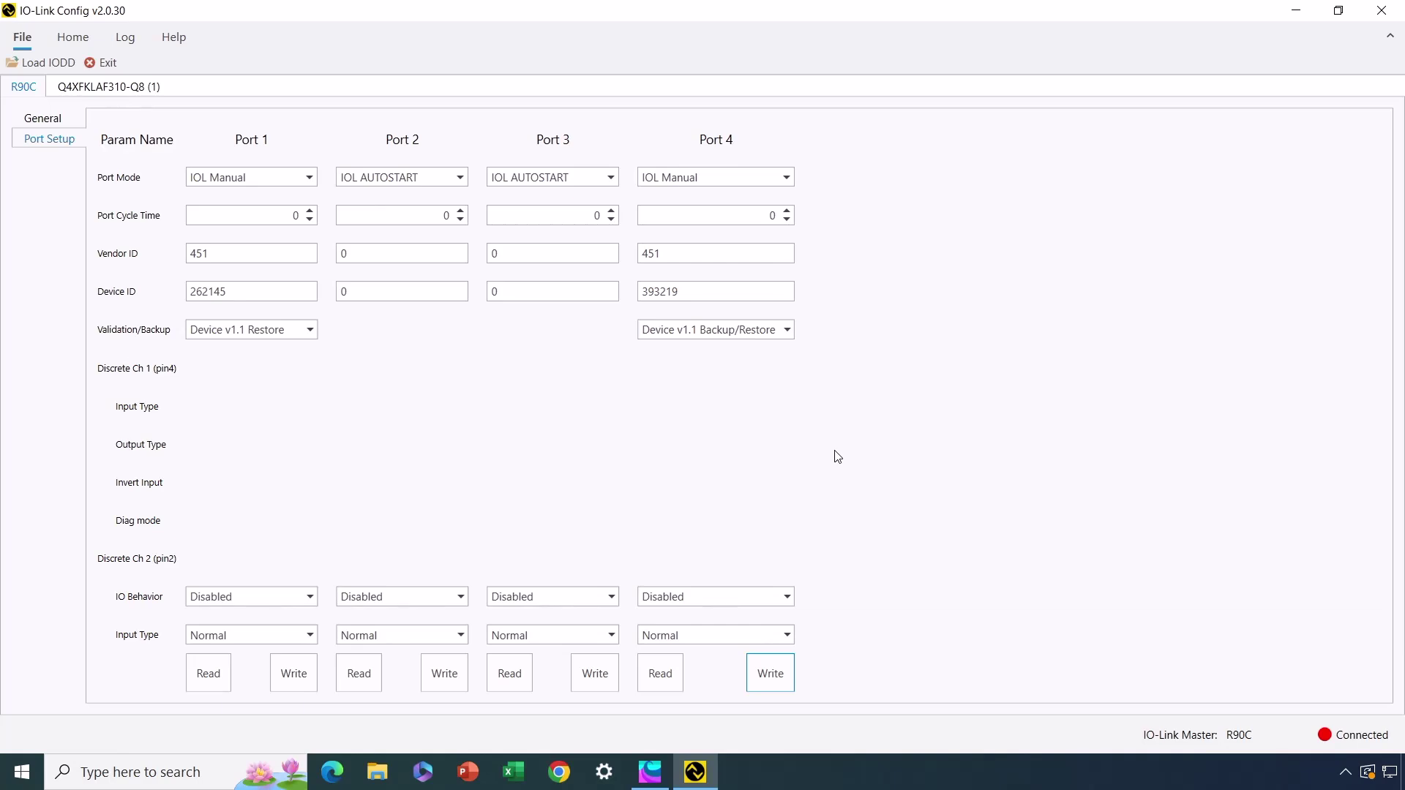
- Change port 4's Validation/Backup setting to Device v1.1 Restore and write it to the master
left_click(791, 334)
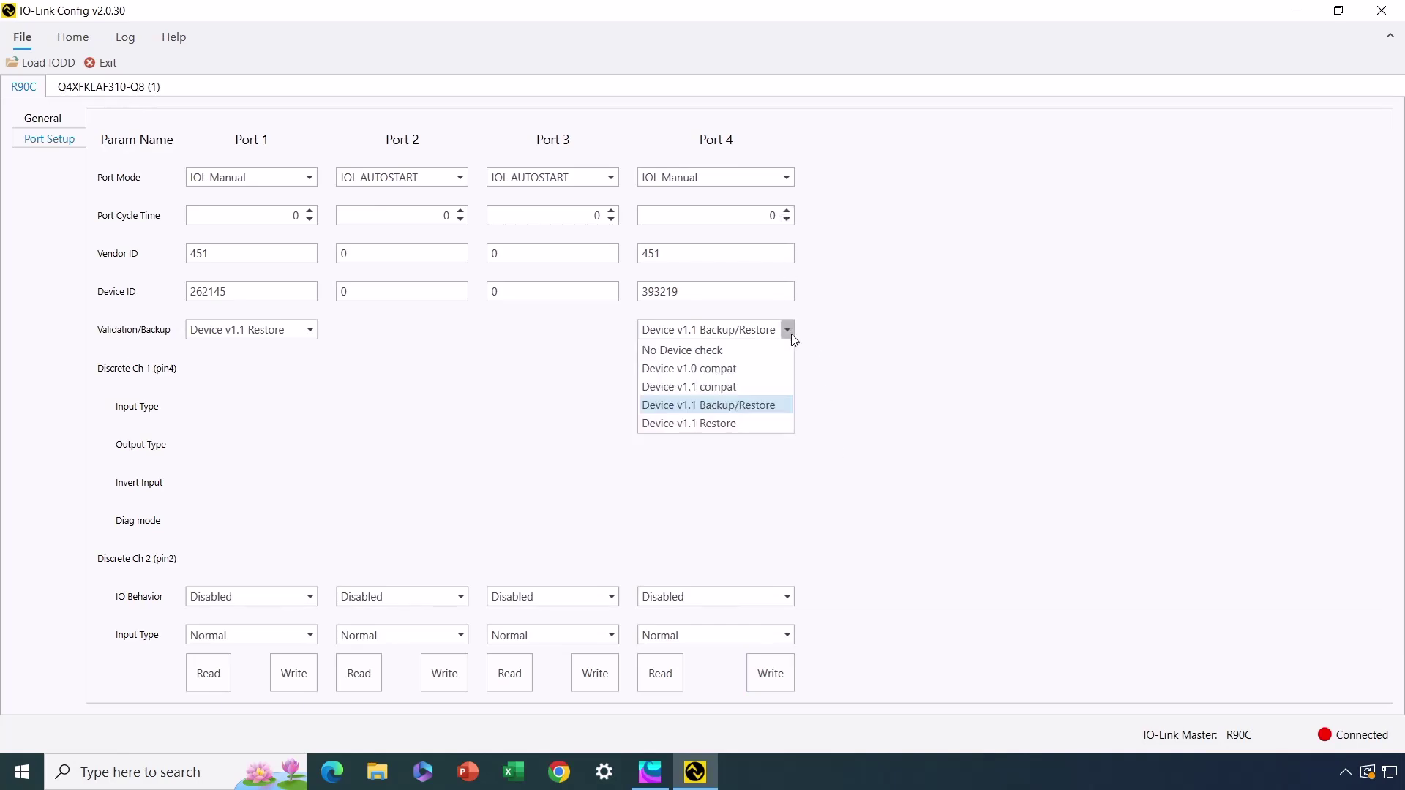
left_click(741, 425)
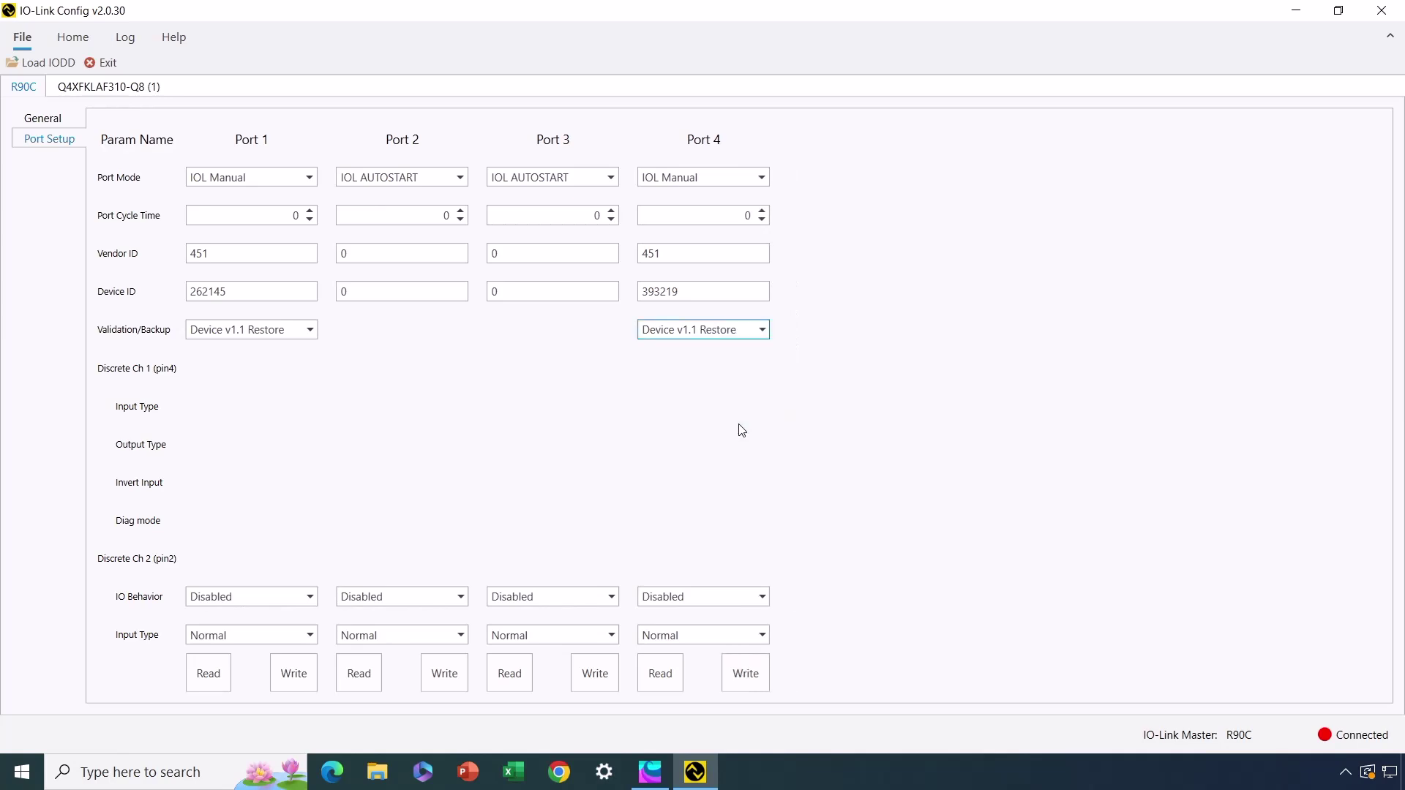
left_click(746, 687)
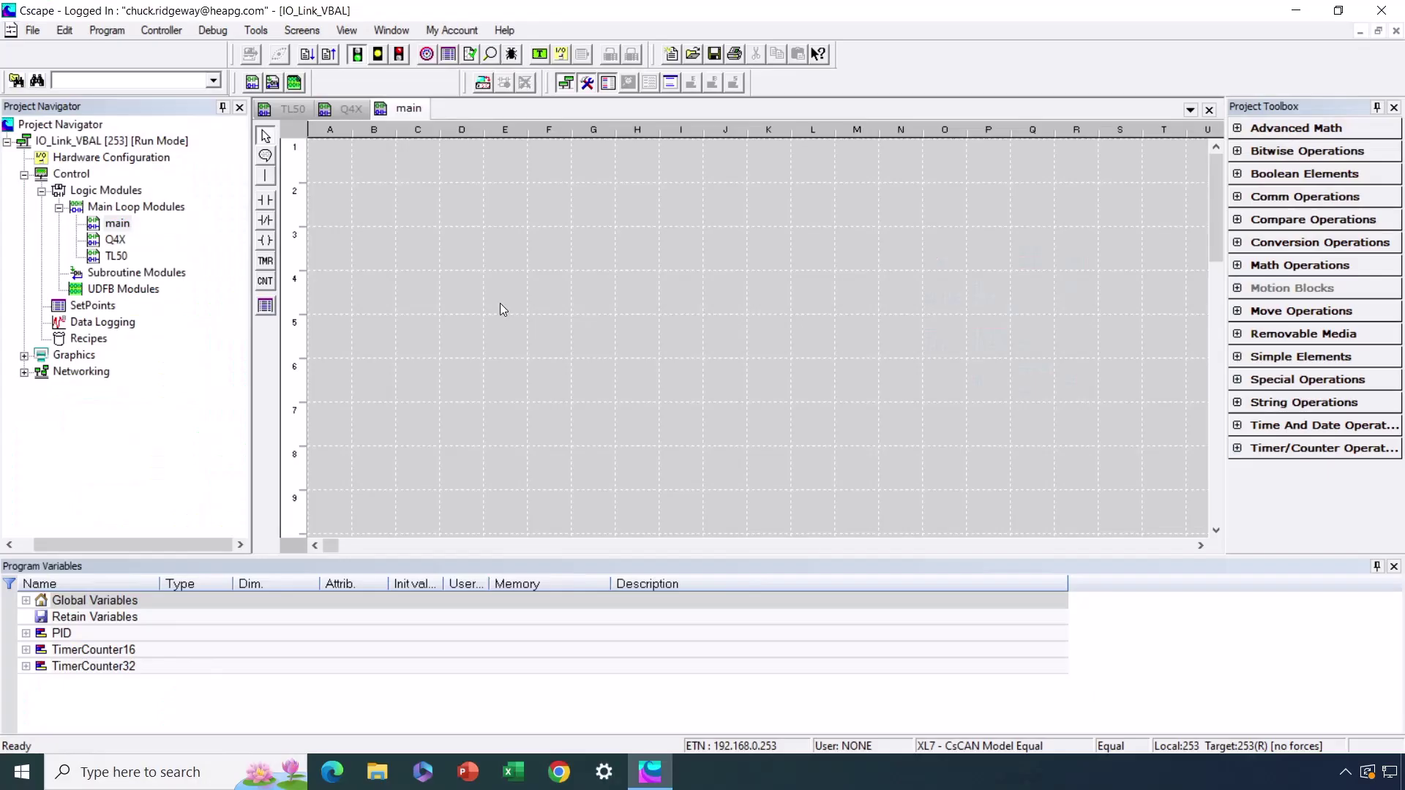
- Review the controller's MJ2 serial port protocol choice and its Modbus Master network settings in the hardware configuration
left_click(560, 54)
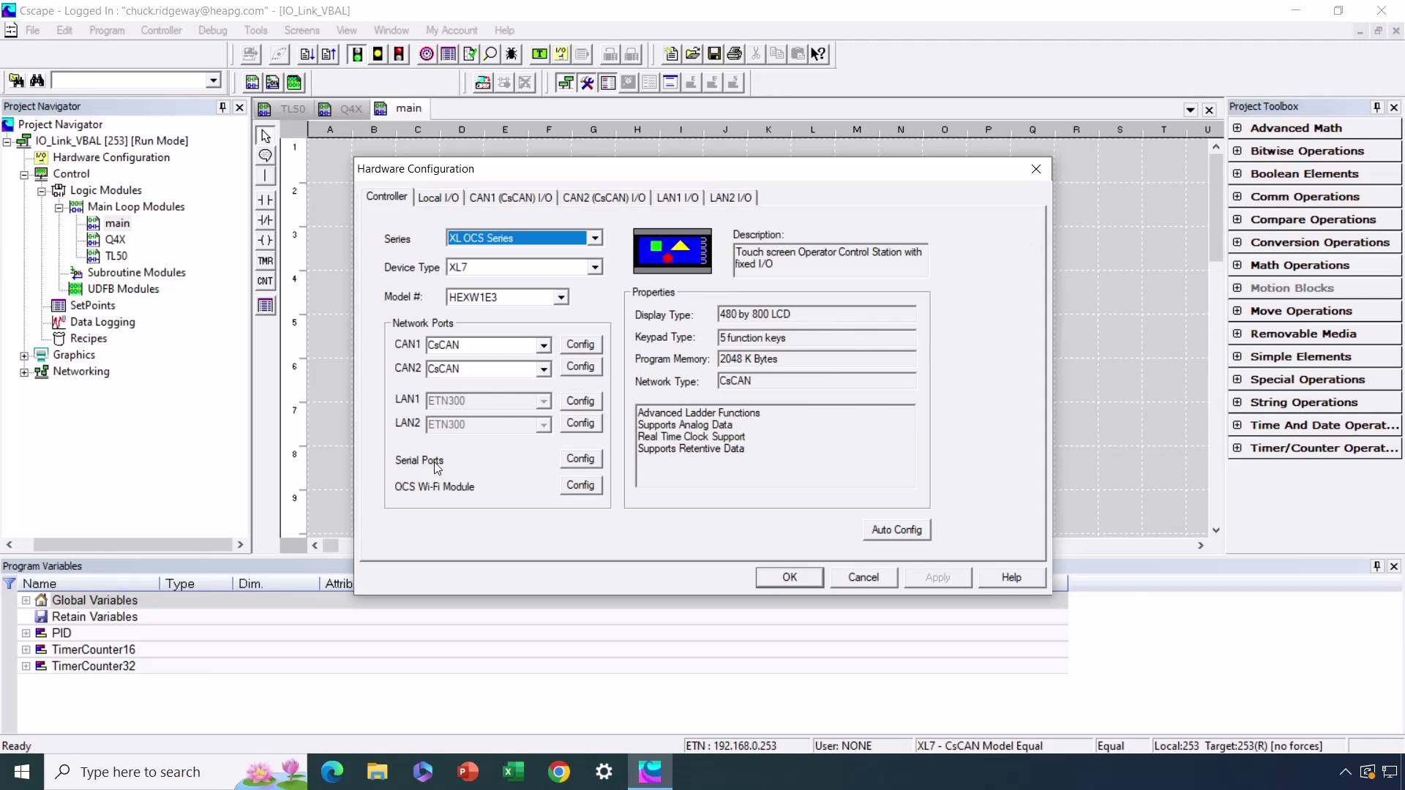
left_click(591, 461)
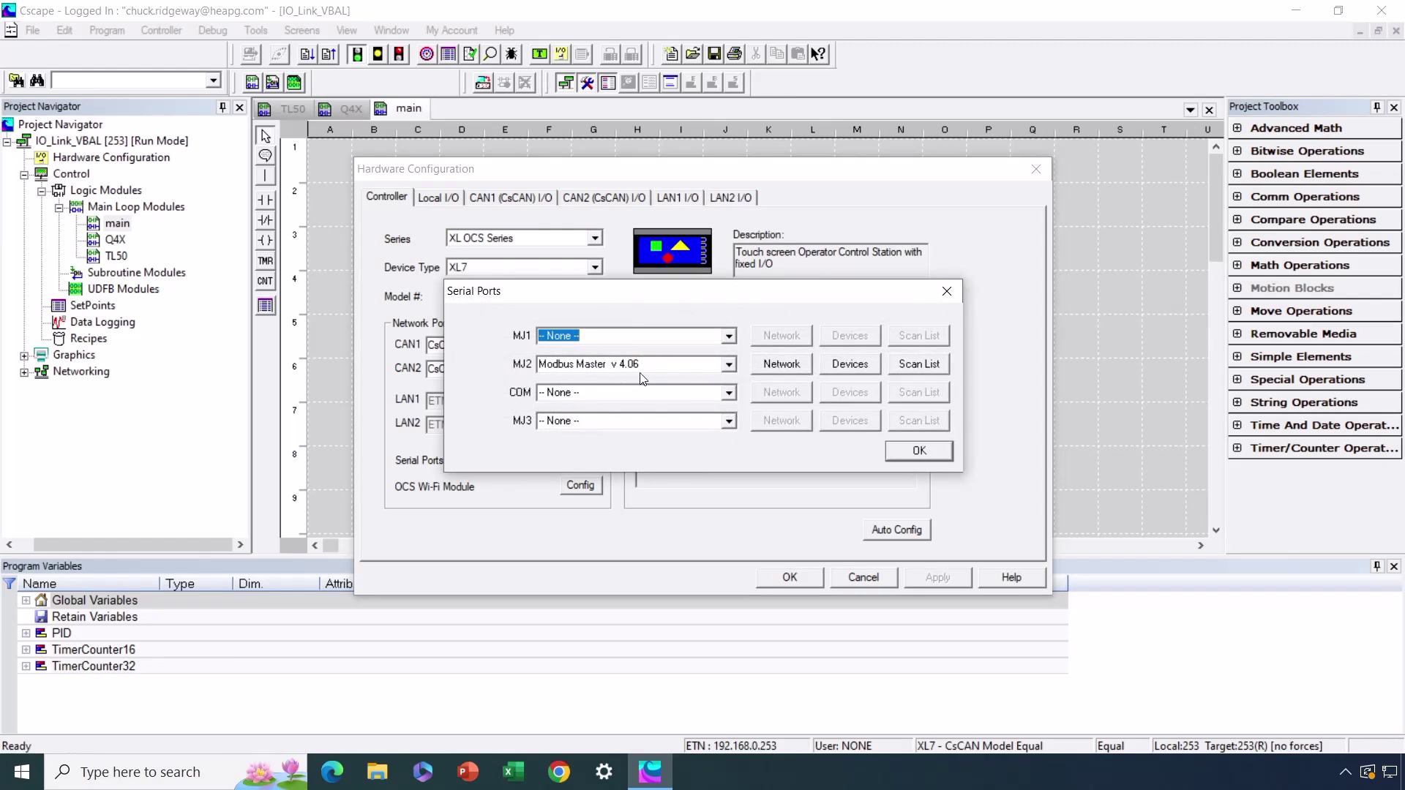
left_click(729, 364)
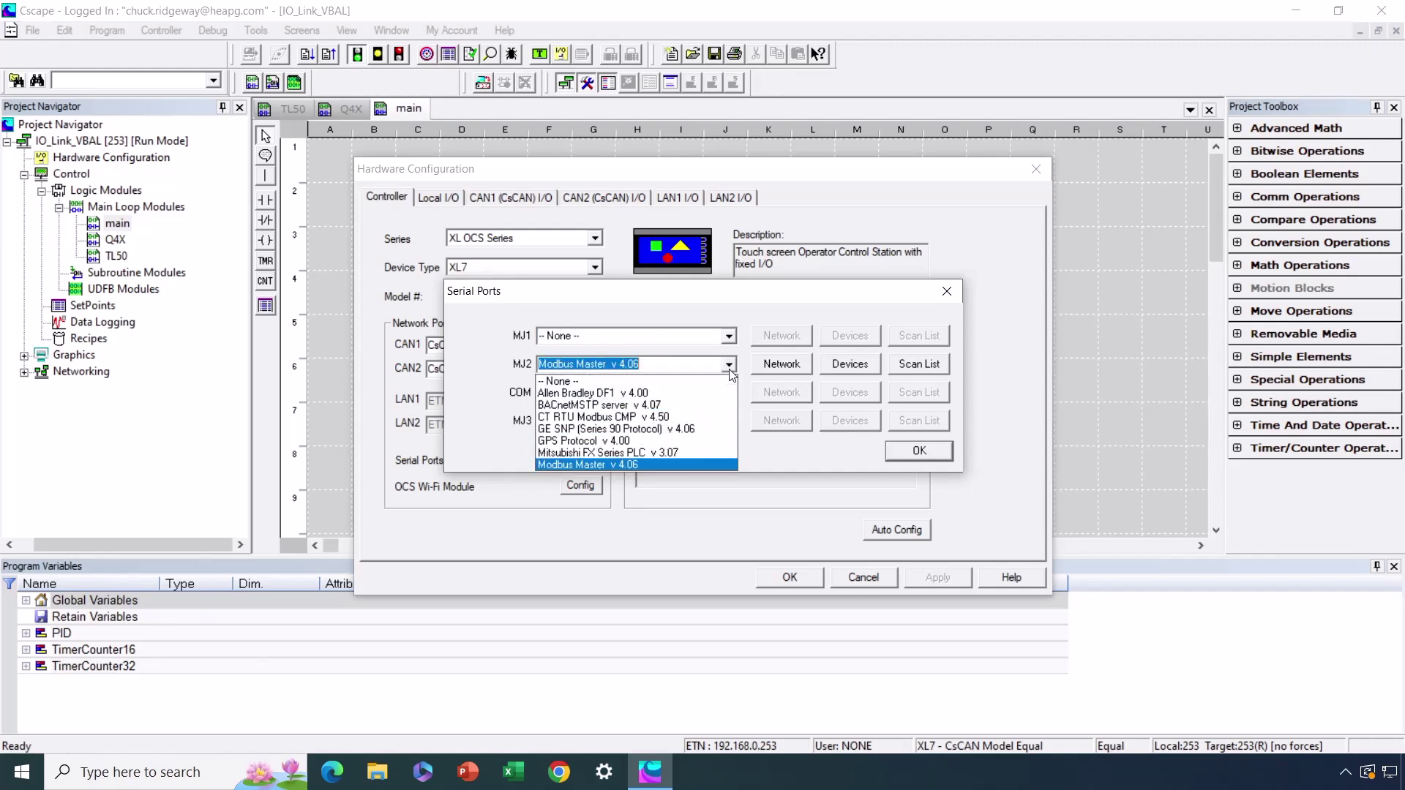
left_click(729, 371)
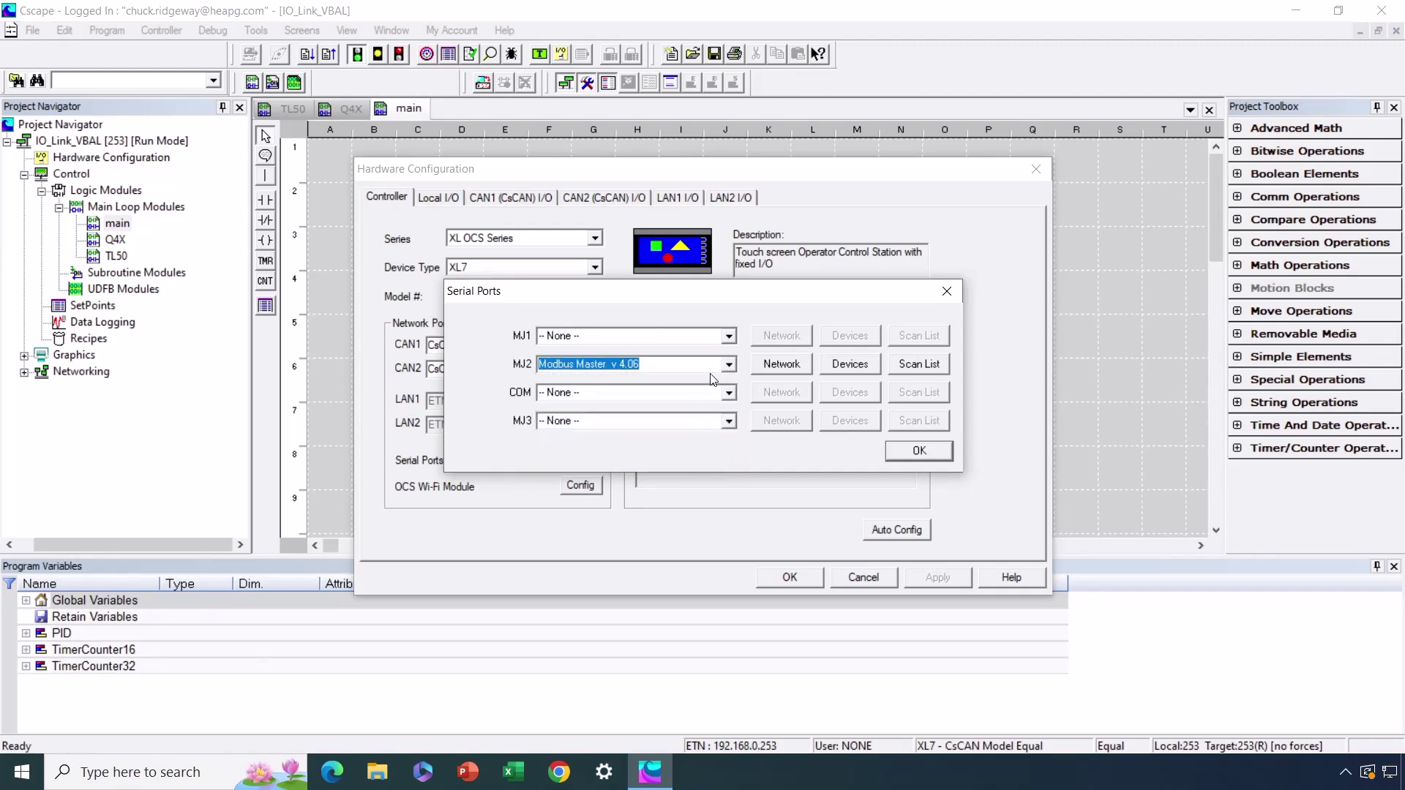
left_click(775, 366)
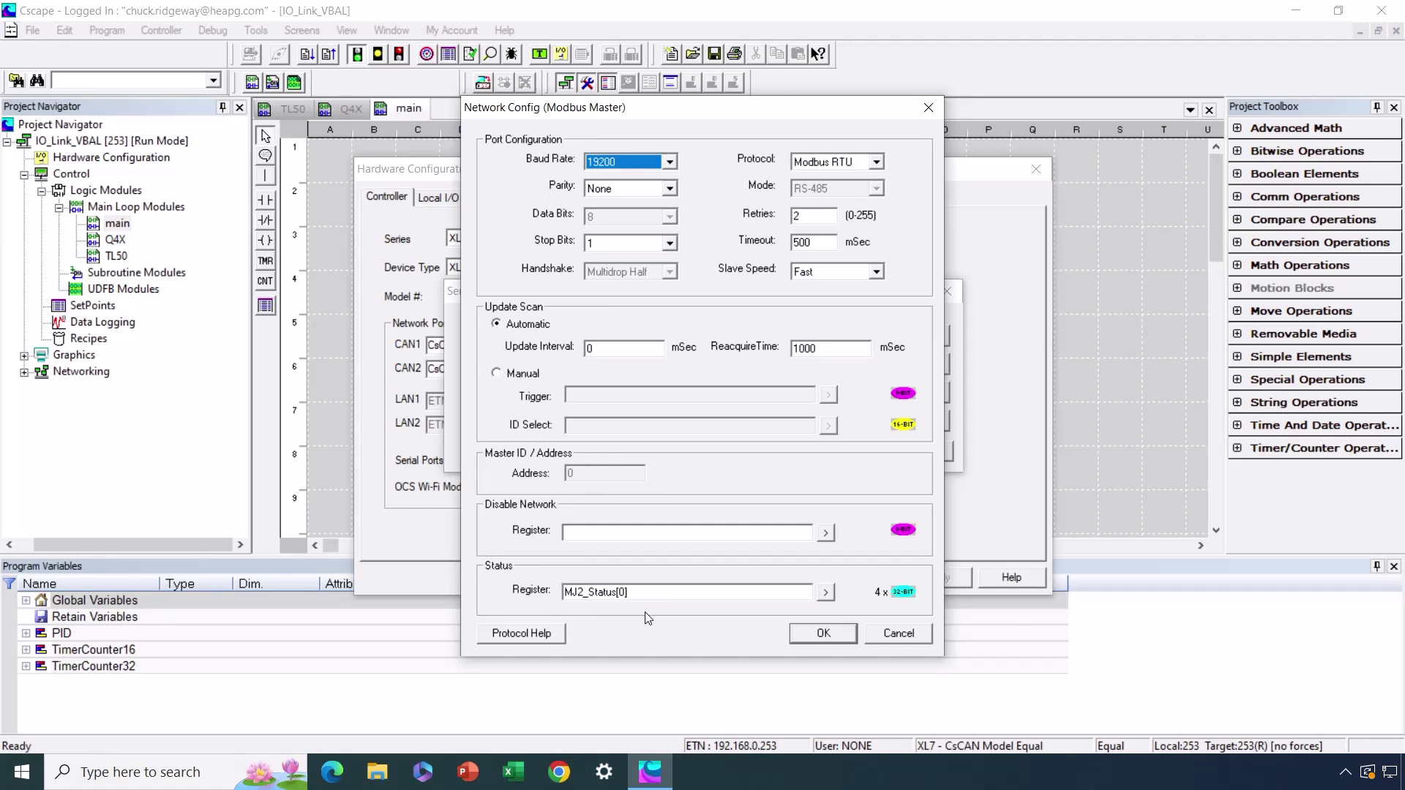
left_click(821, 632)
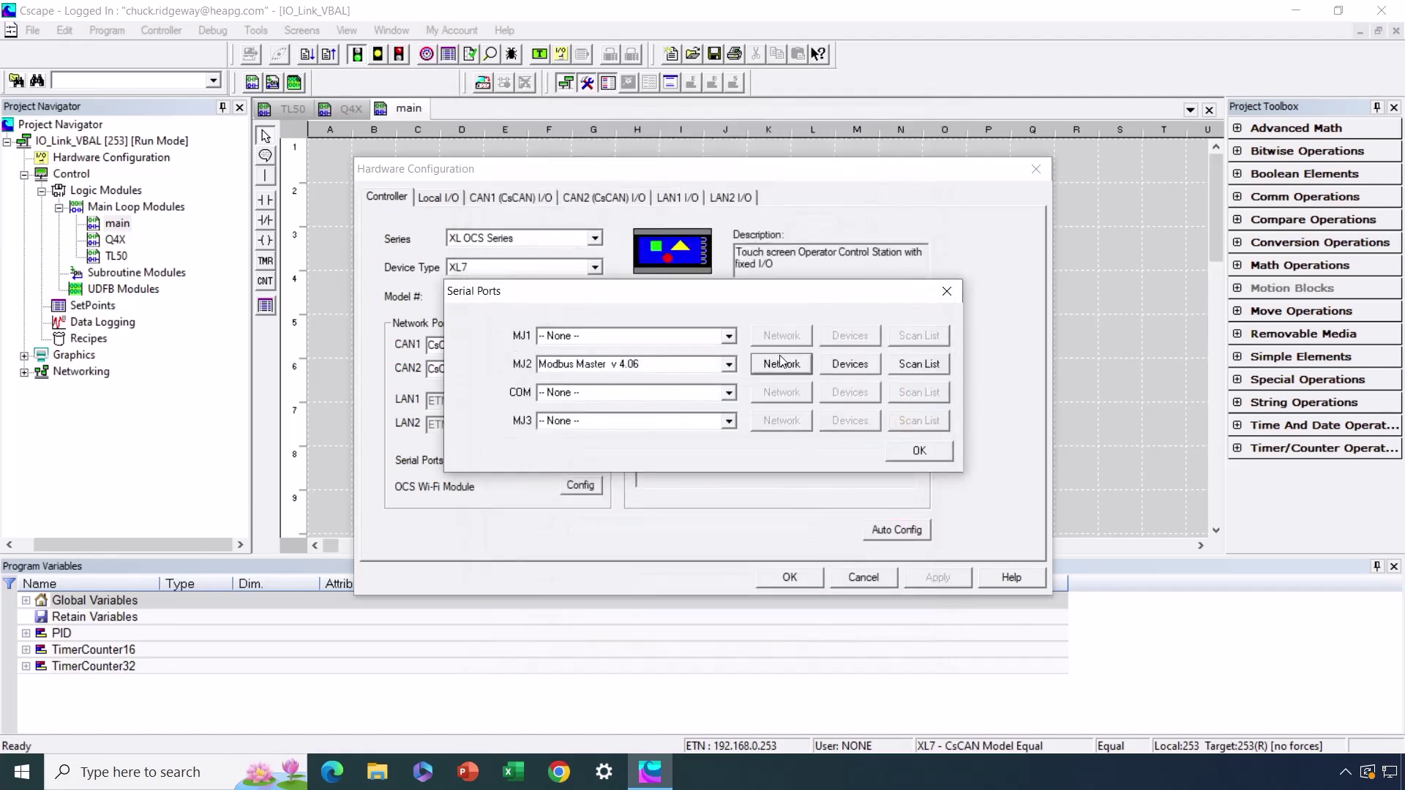
- Examine the IOL_Master device's address, options and status register in the MJ2 Modbus device list
left_click(858, 370)
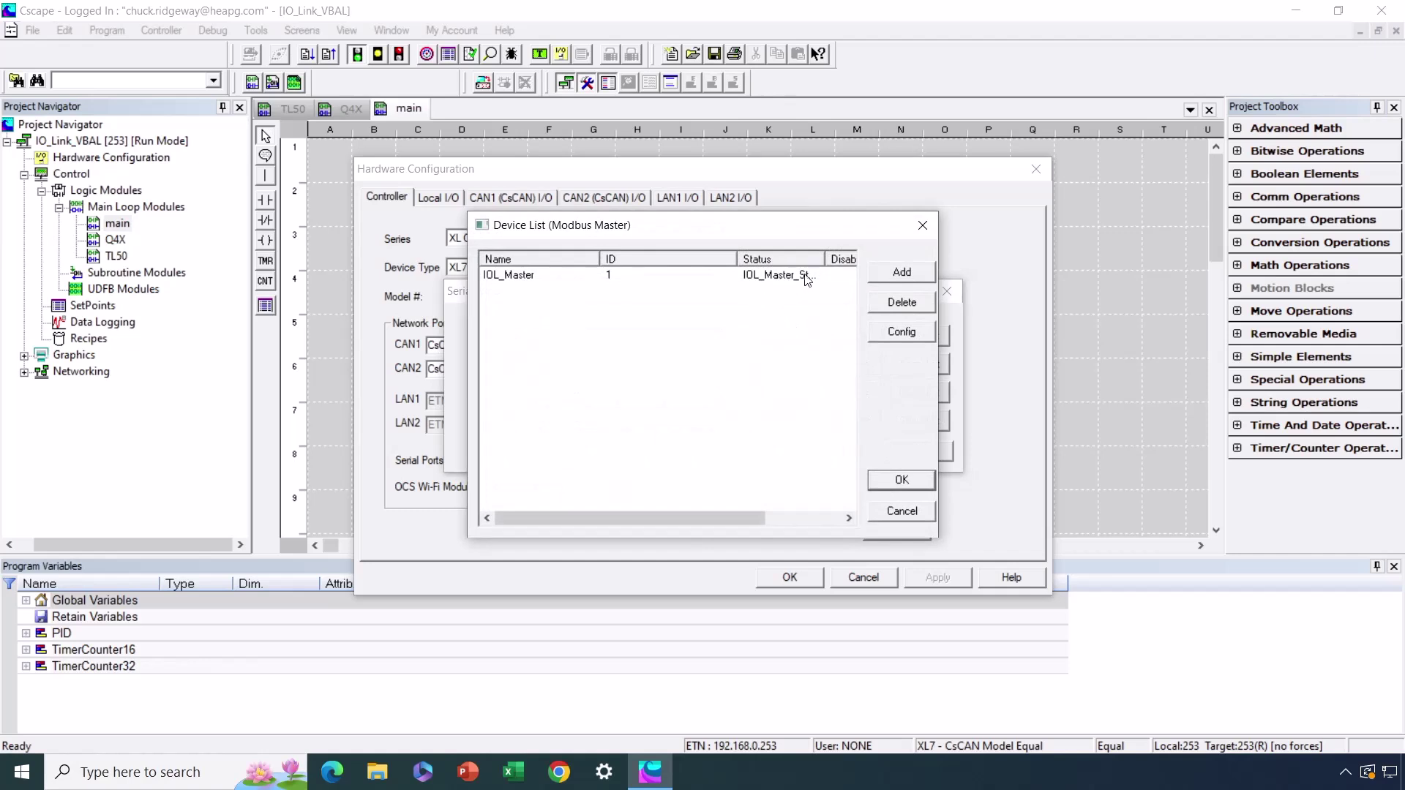
left_click_drag(736, 261, 677, 261)
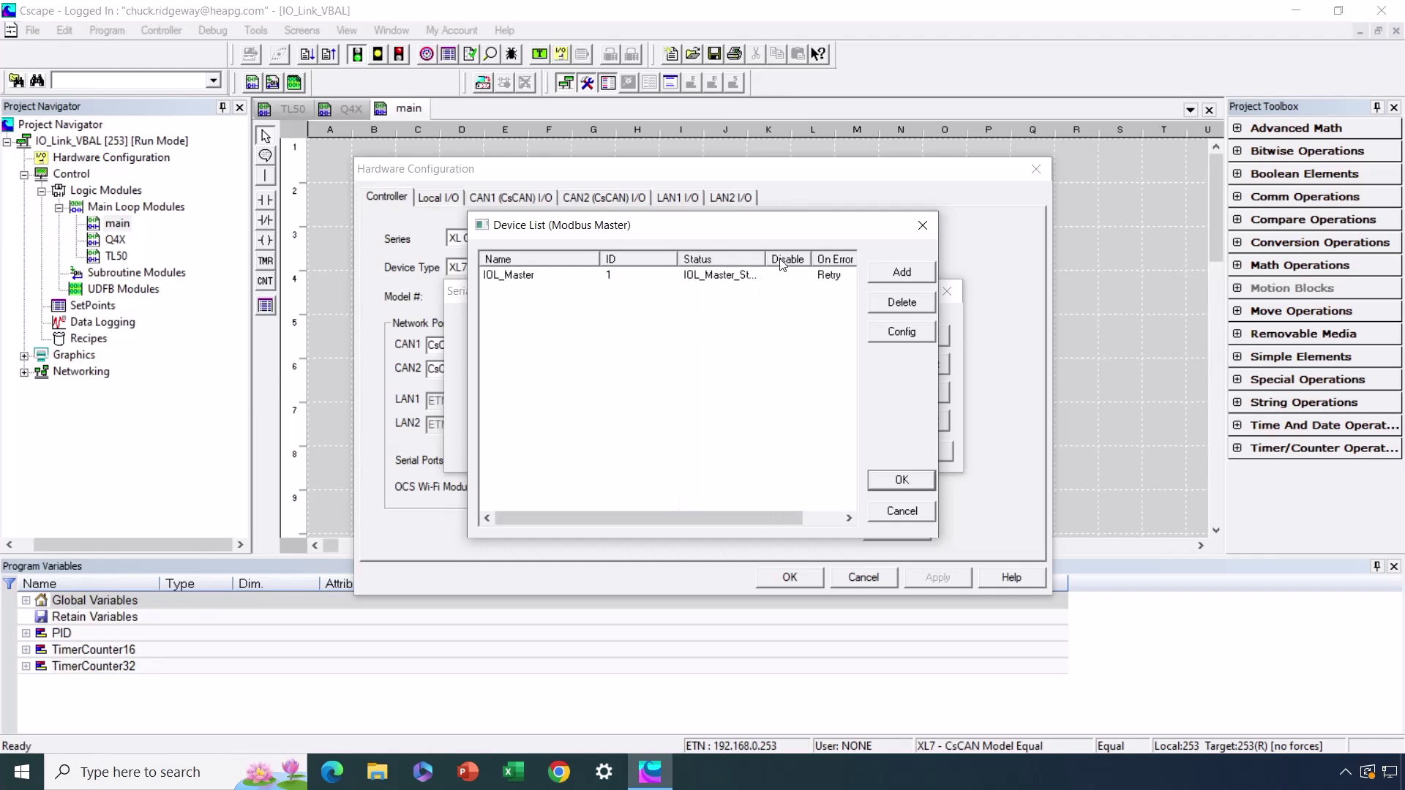
left_click_drag(765, 255, 802, 254)
left_click(734, 278)
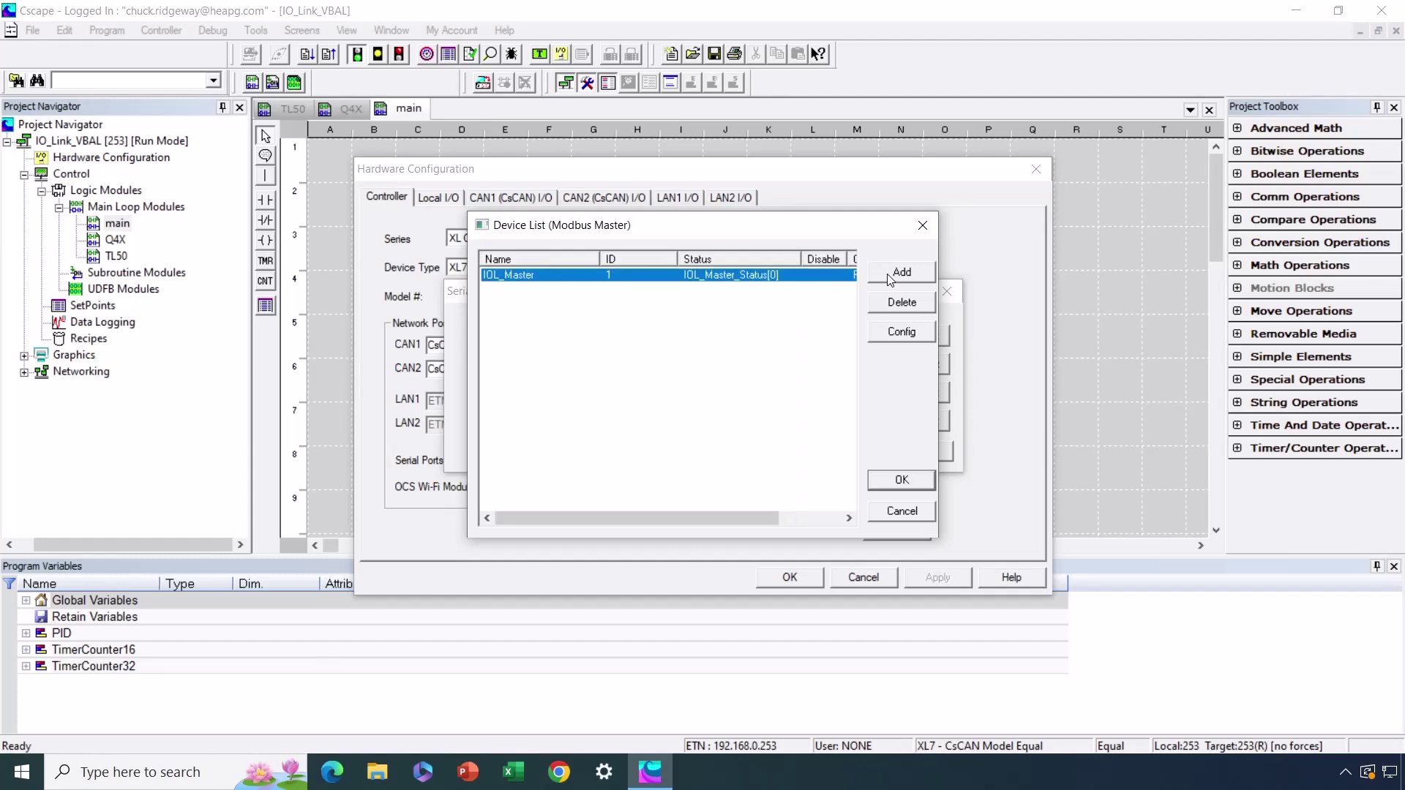
double_click(752, 282)
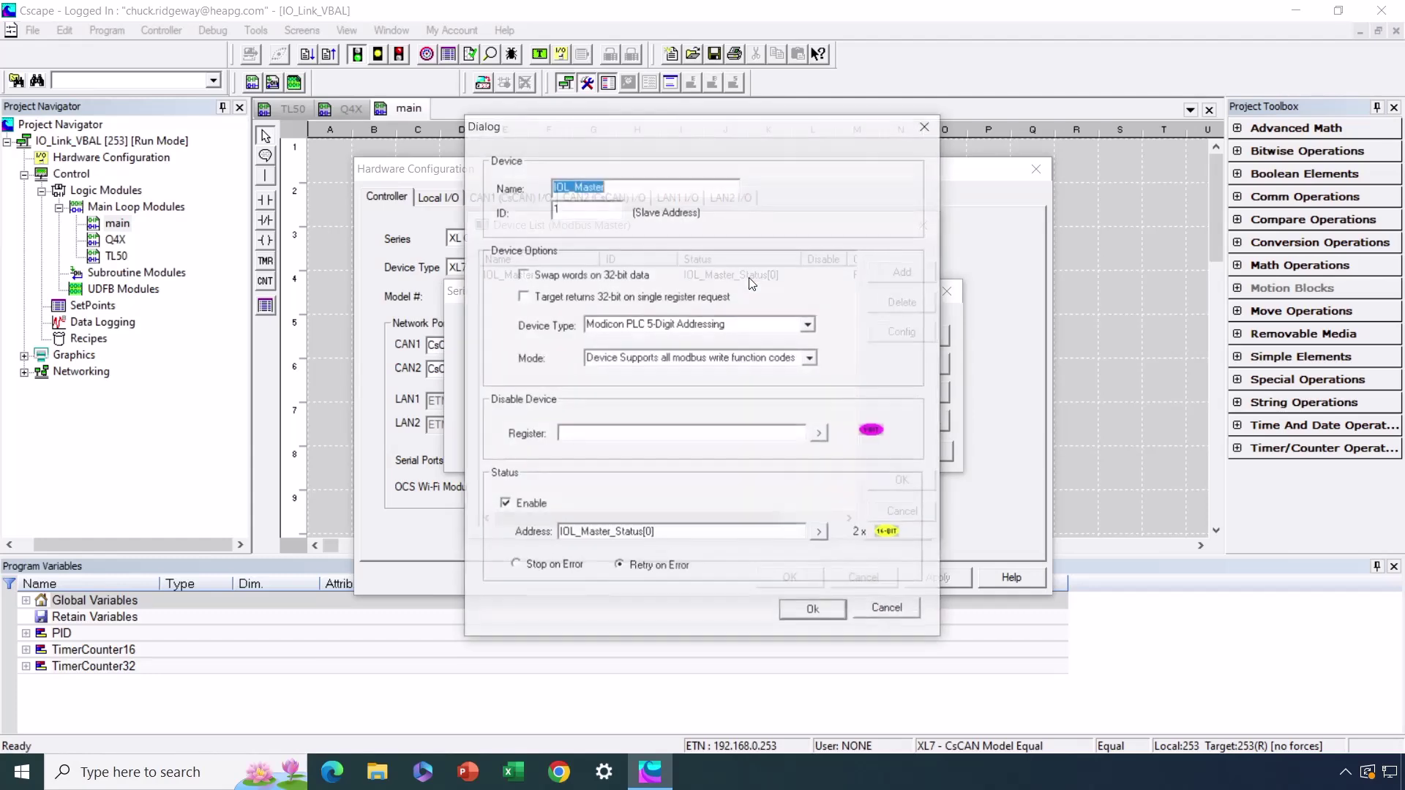
left_click(651, 186)
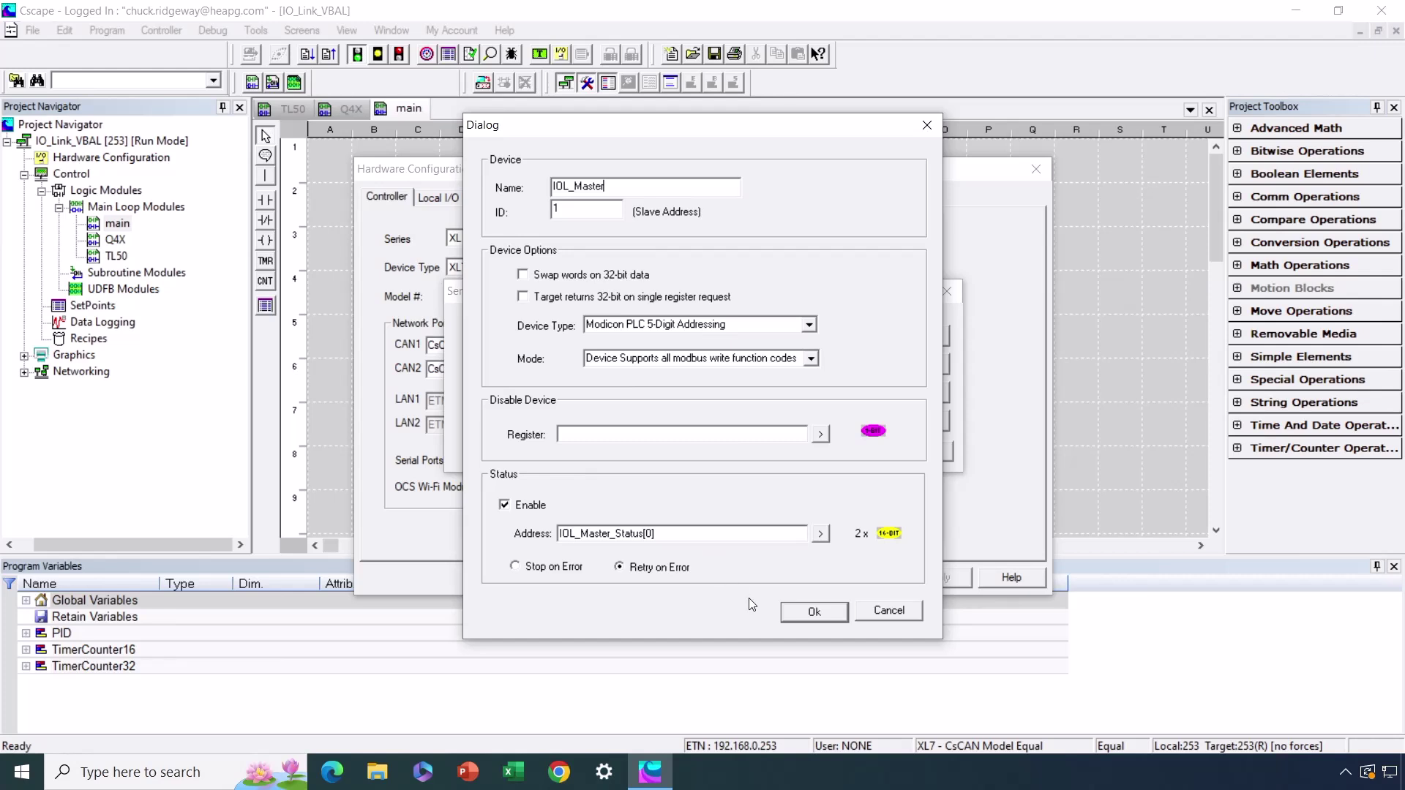
left_click(796, 613)
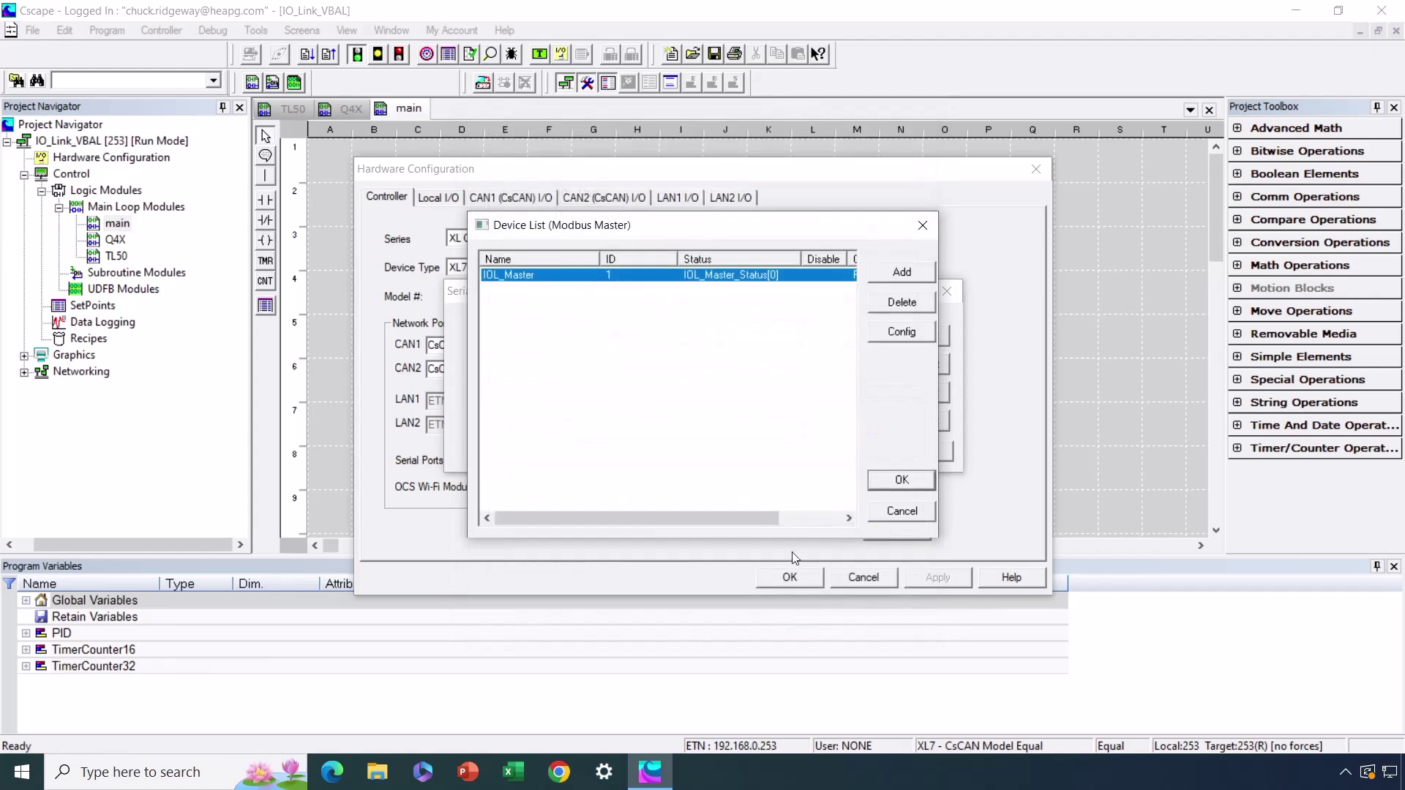
left_click(925, 485)
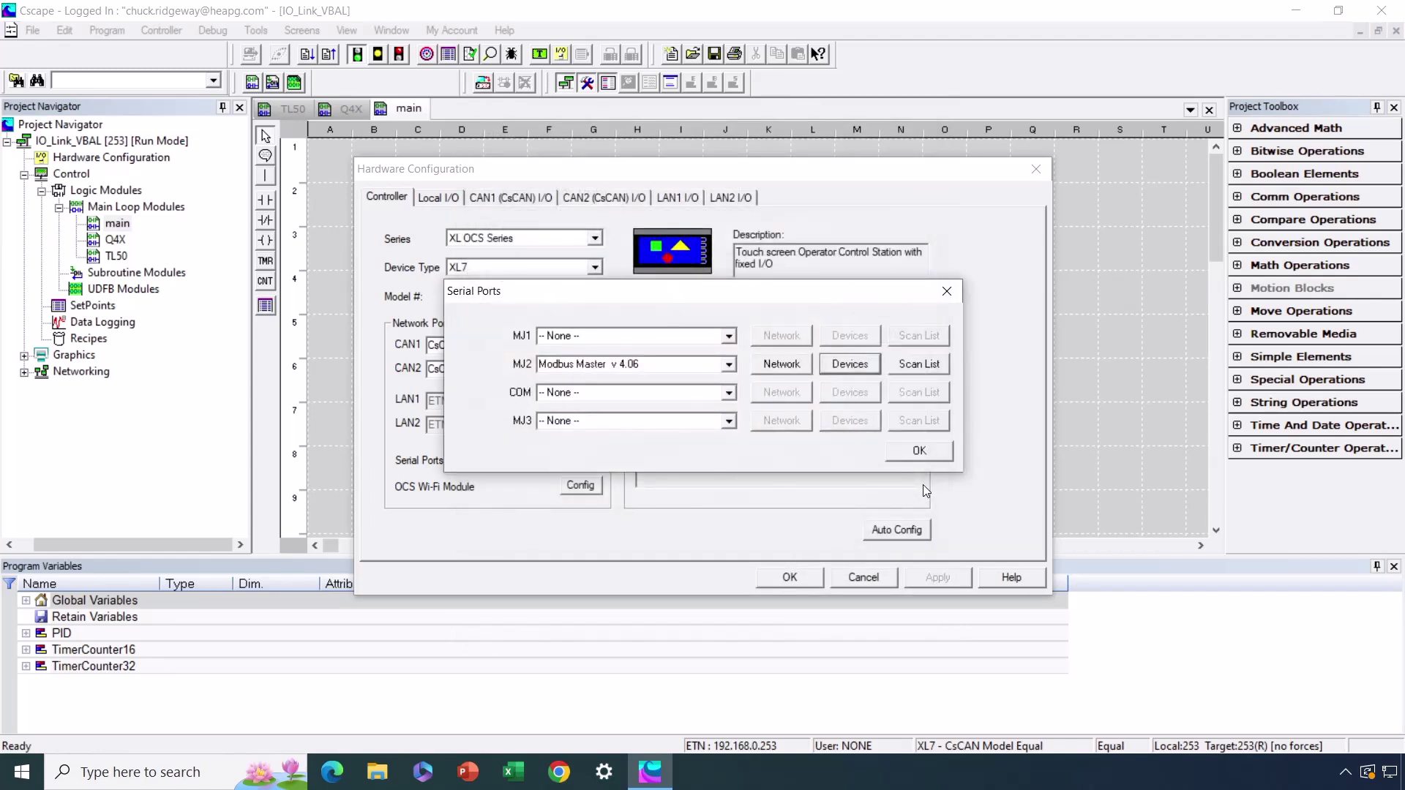
- Inspect the Q4X_In_Data entry's target register, length and update type in the MJ2 Modbus scan list
left_click(919, 363)
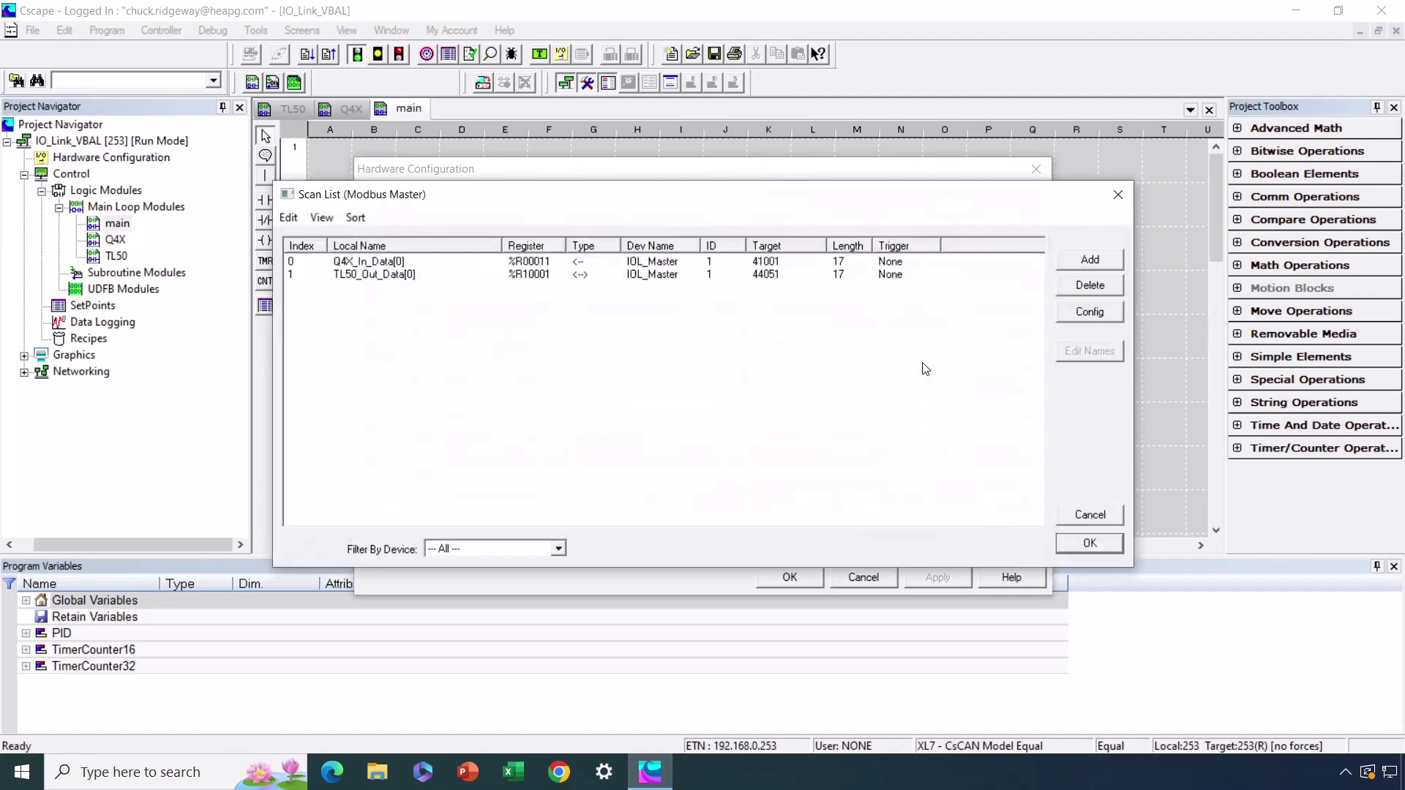
left_click(528, 264)
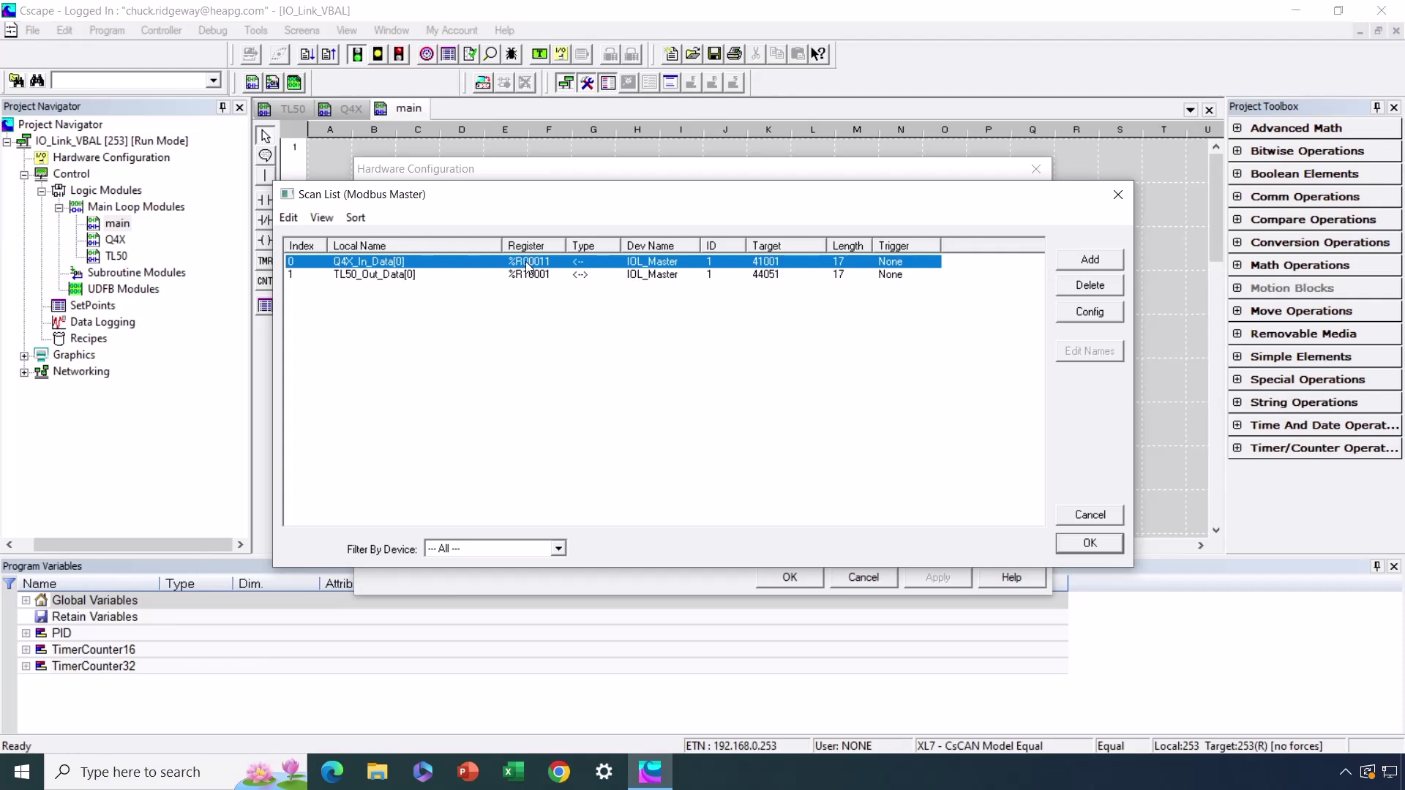
double_click(459, 268)
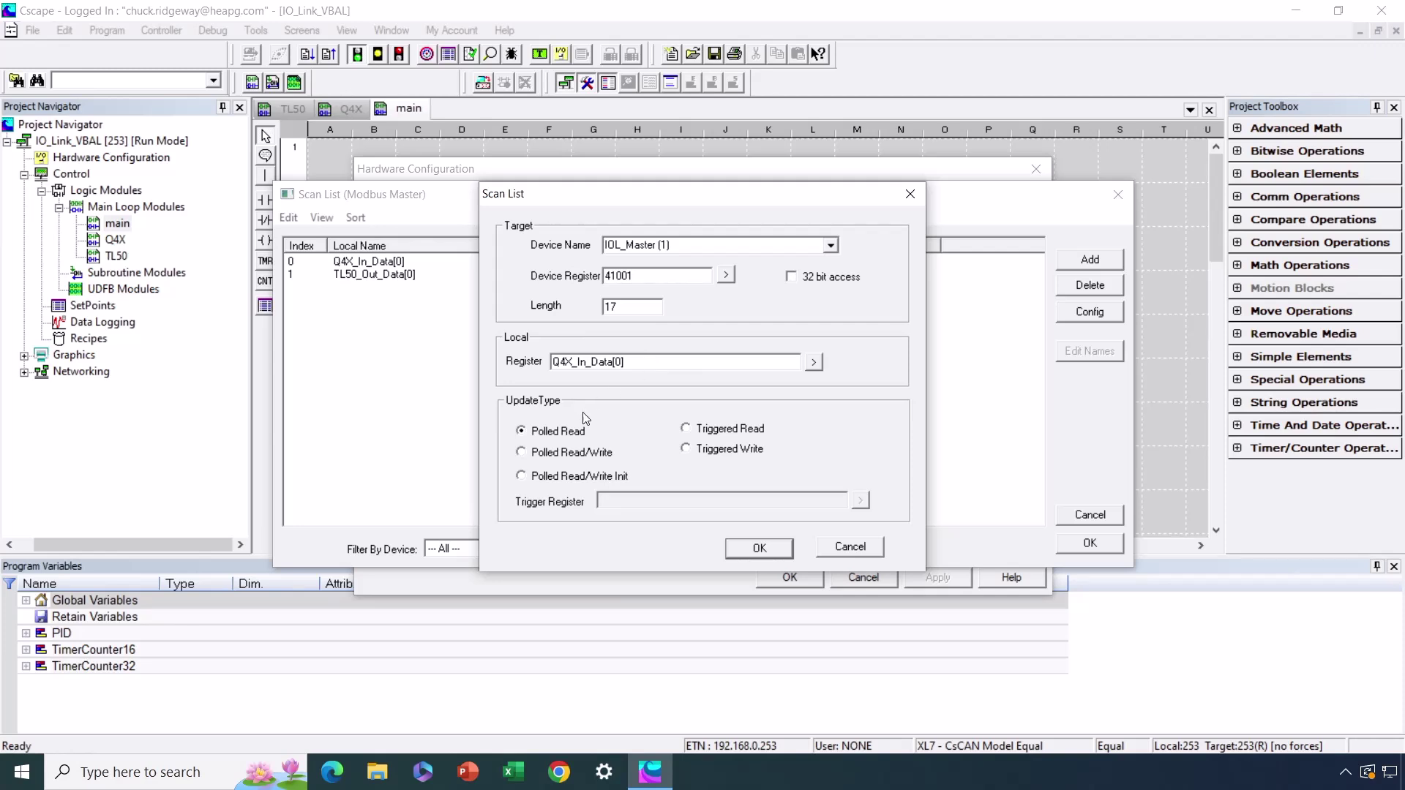
left_click(761, 554)
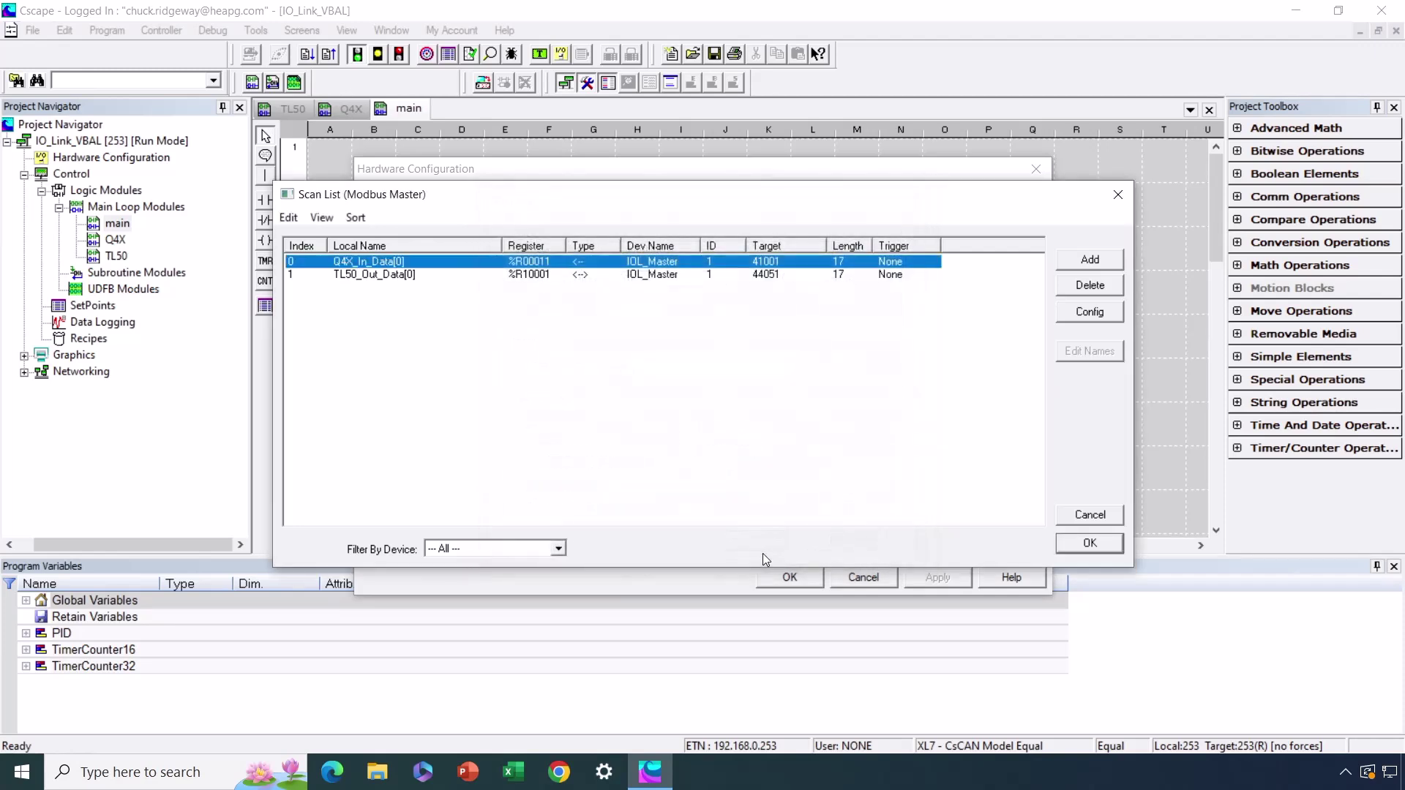
- Inspect the TL50_Out_Data scan list entry's target register, length and update type, and close the hardware configuration
double_click(399, 276)
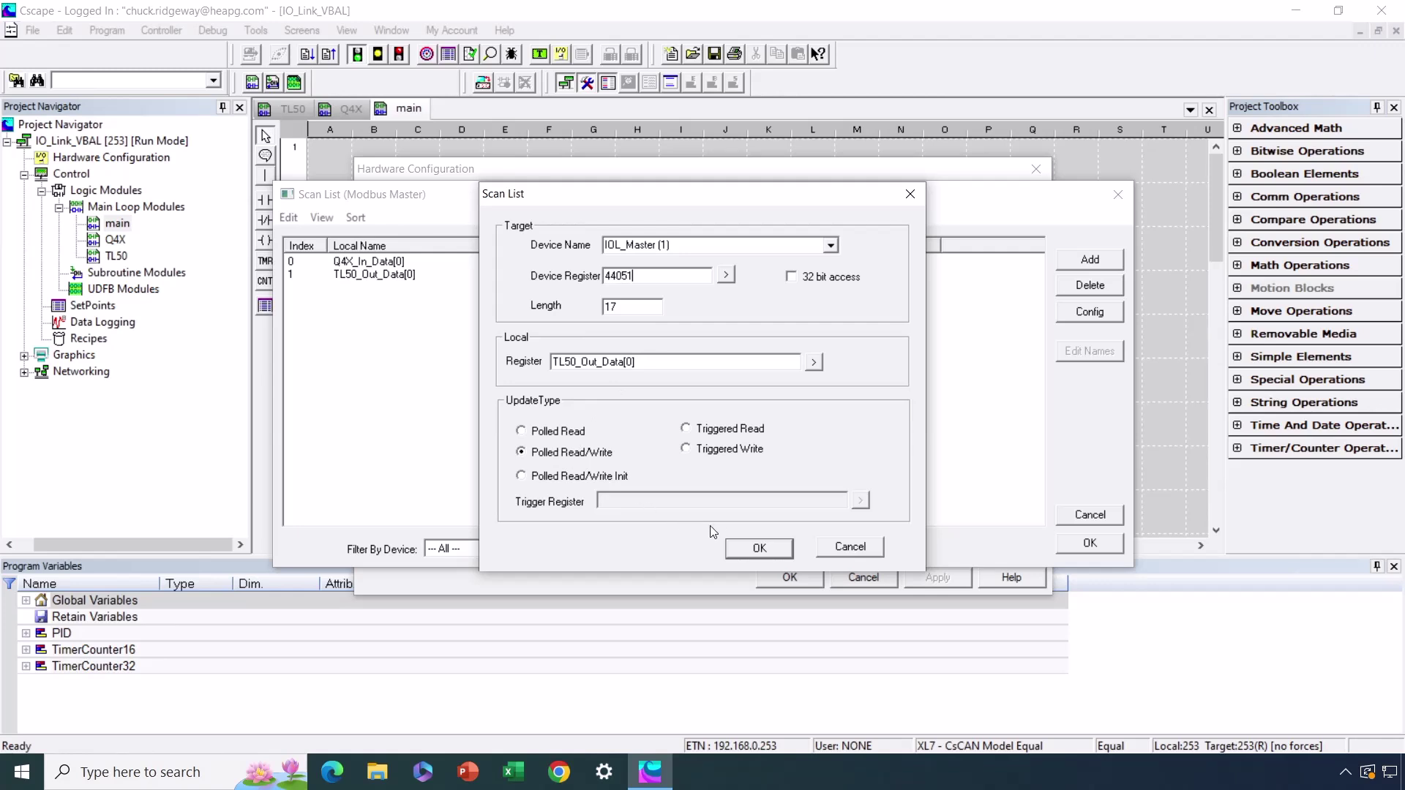
left_click(740, 549)
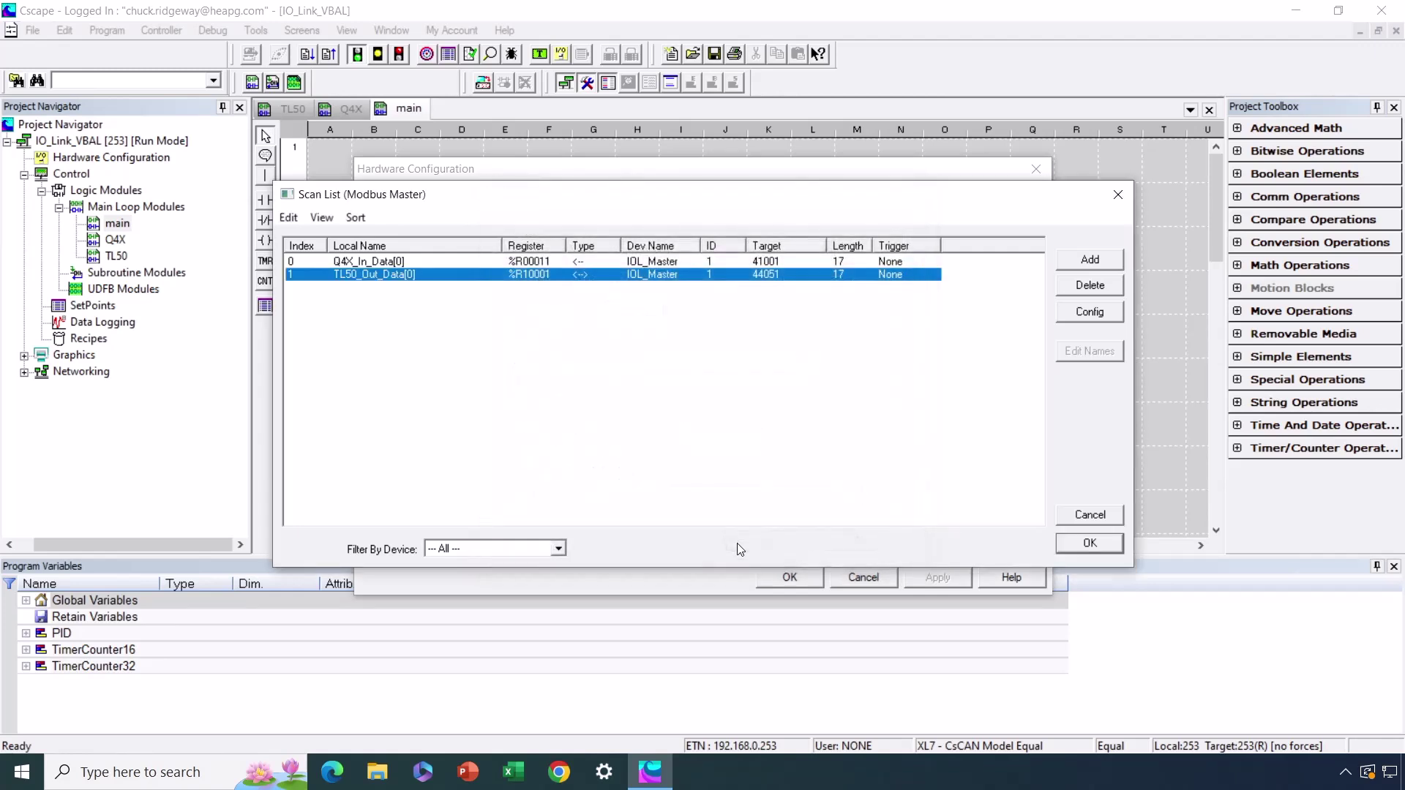
left_click(1089, 544)
left_click(920, 451)
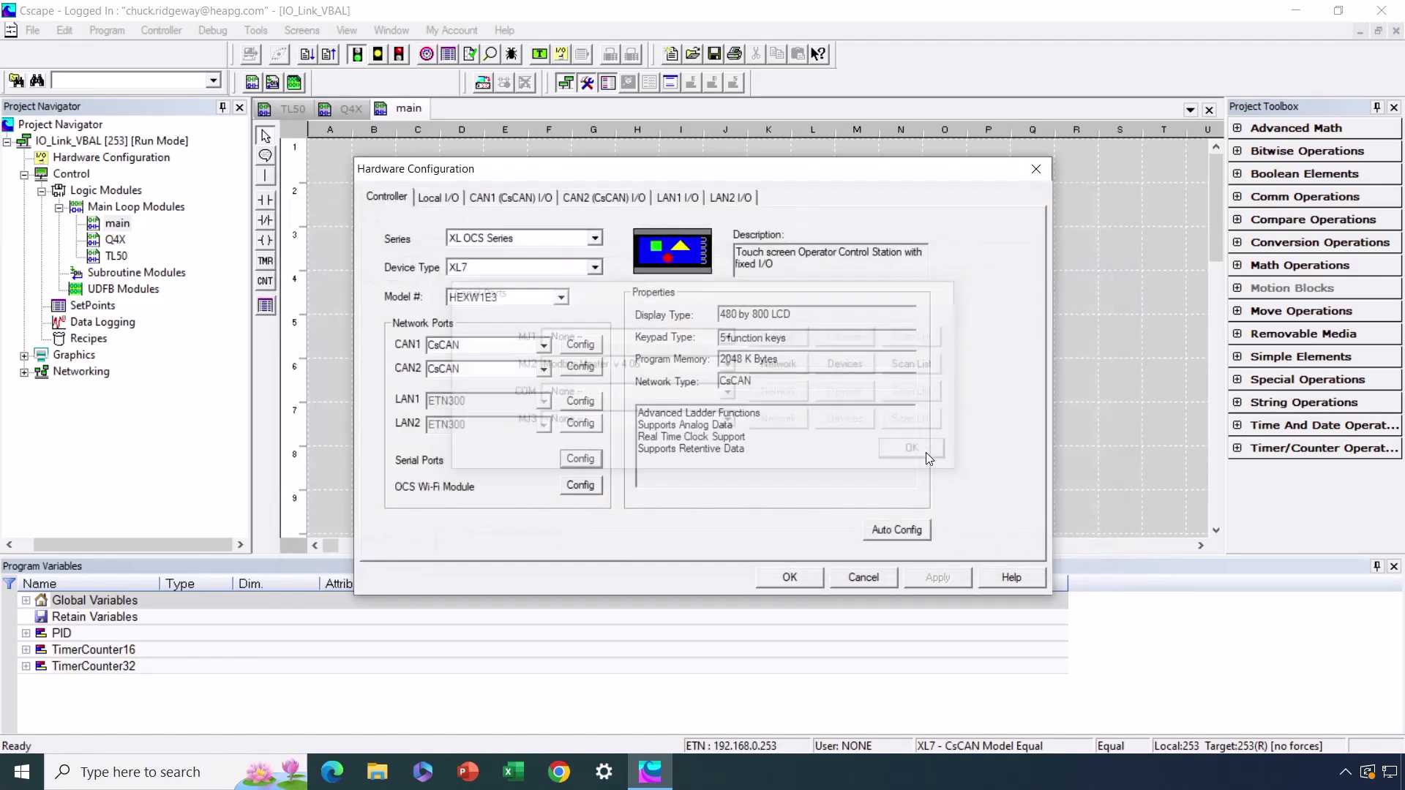
left_click(810, 583)
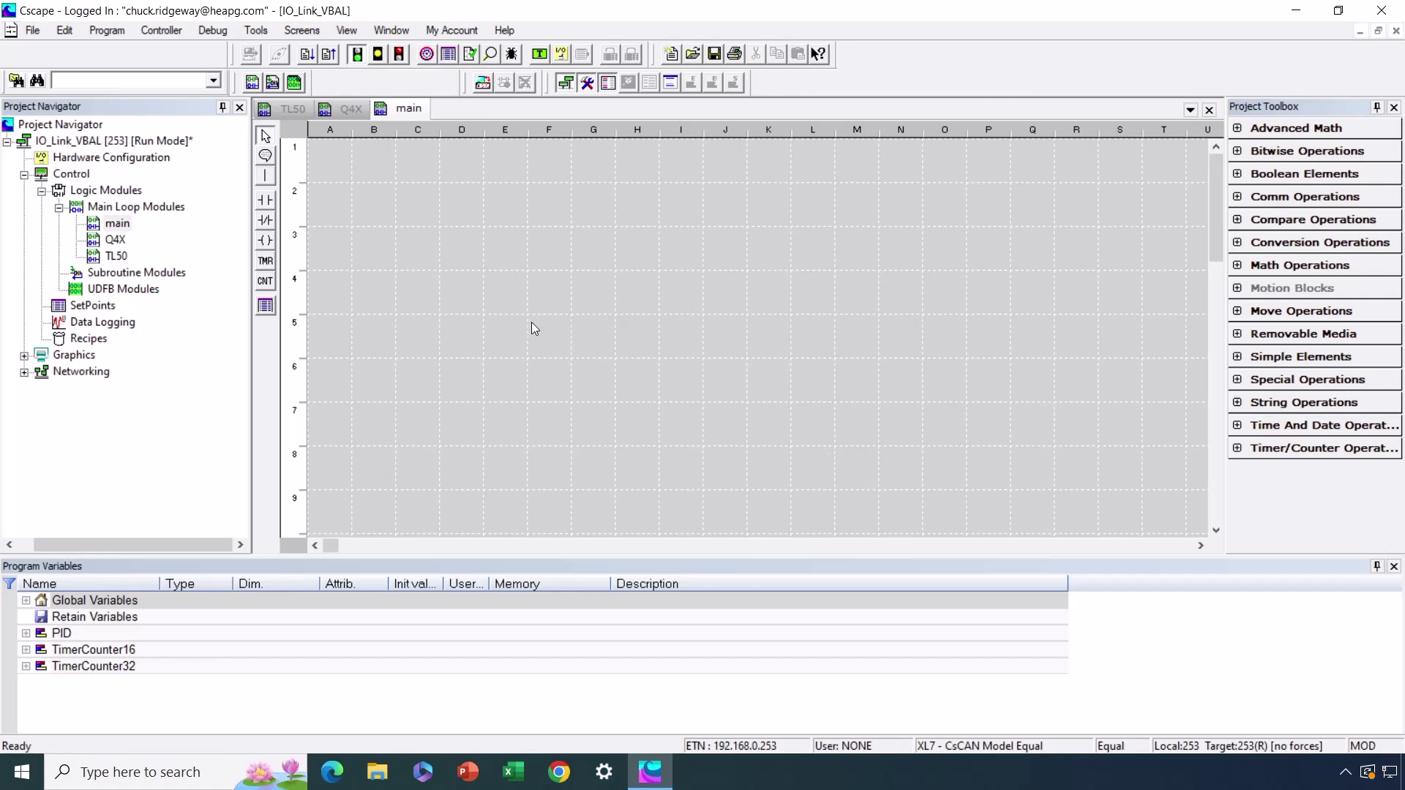
- View the ladder logic of the Q4X module and the TL50 module
double_click(115, 241)
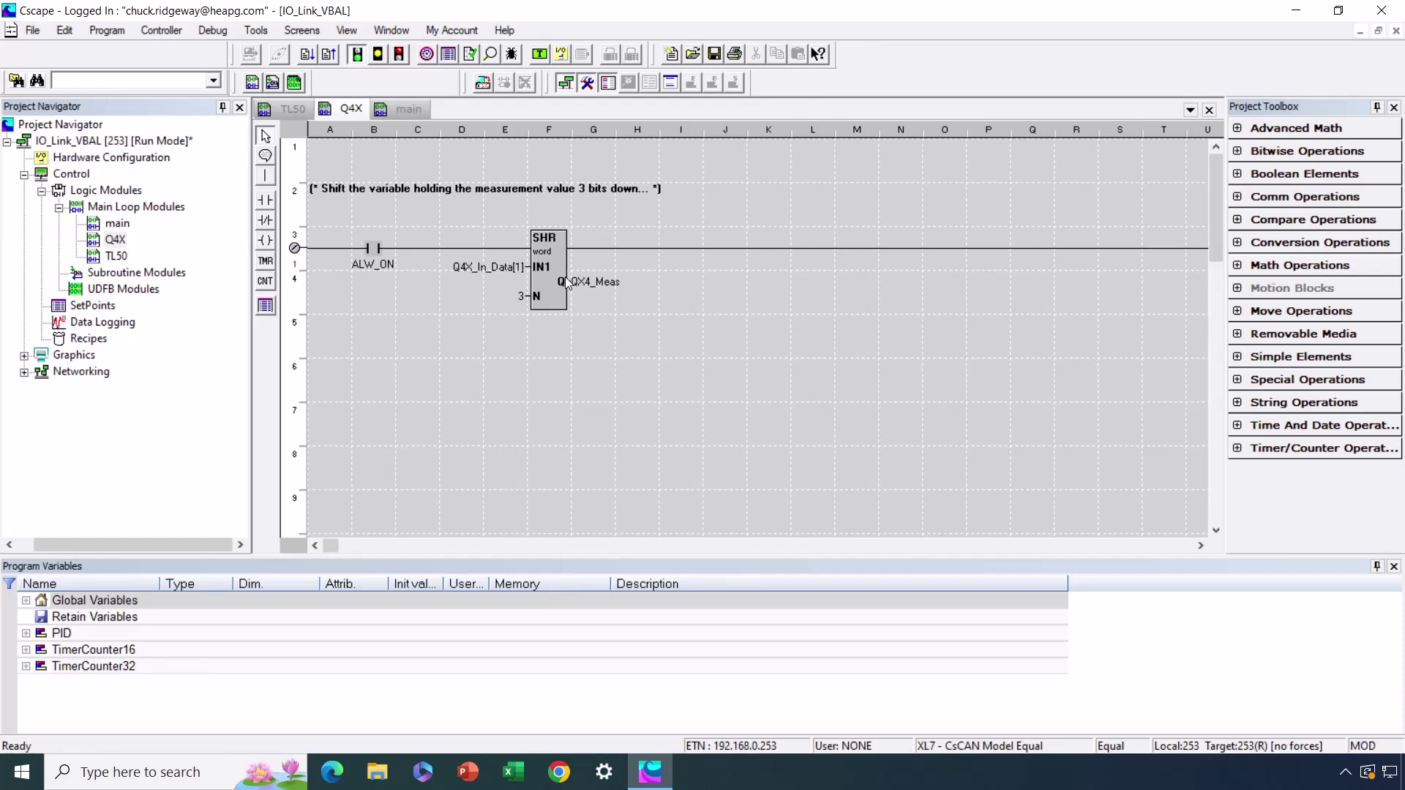
double_click(122, 259)
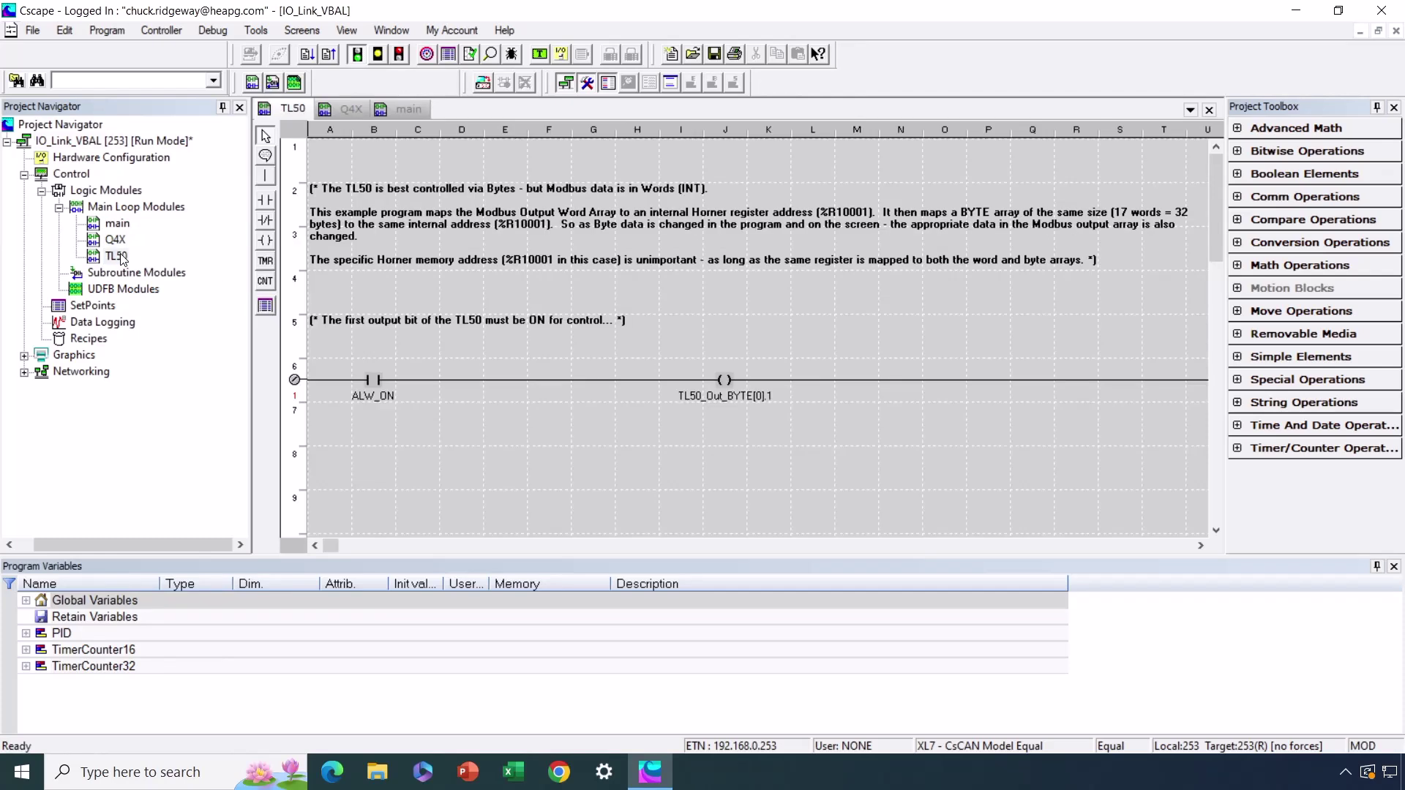